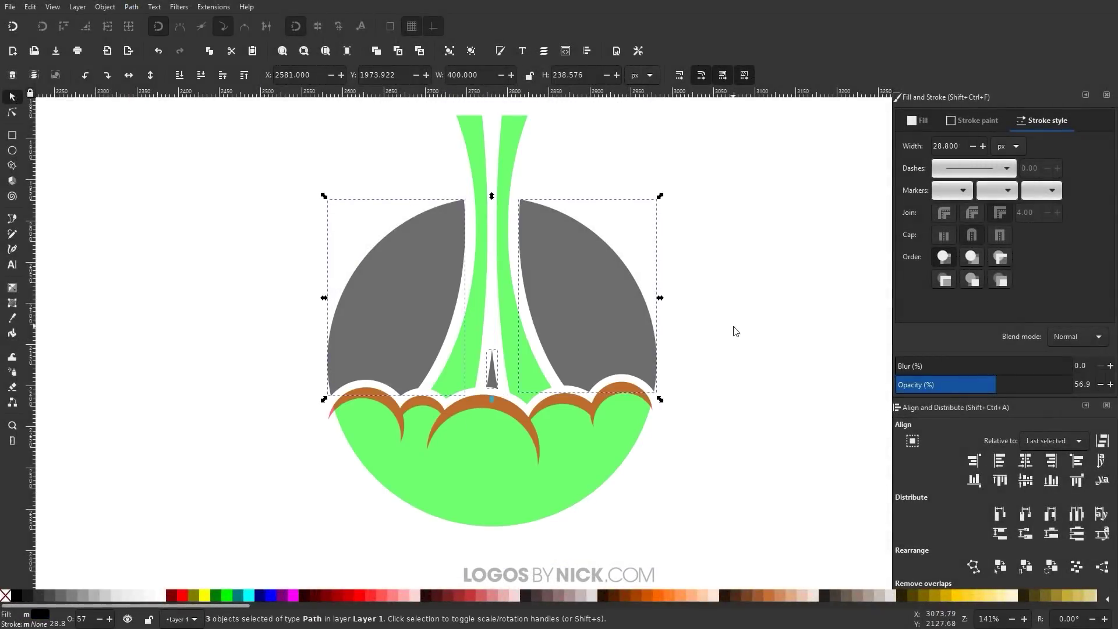
# Step: Subtract the blue tree outline shapes from the dark circle behind the tree and clear the selection
pyautogui.click(720, 298)
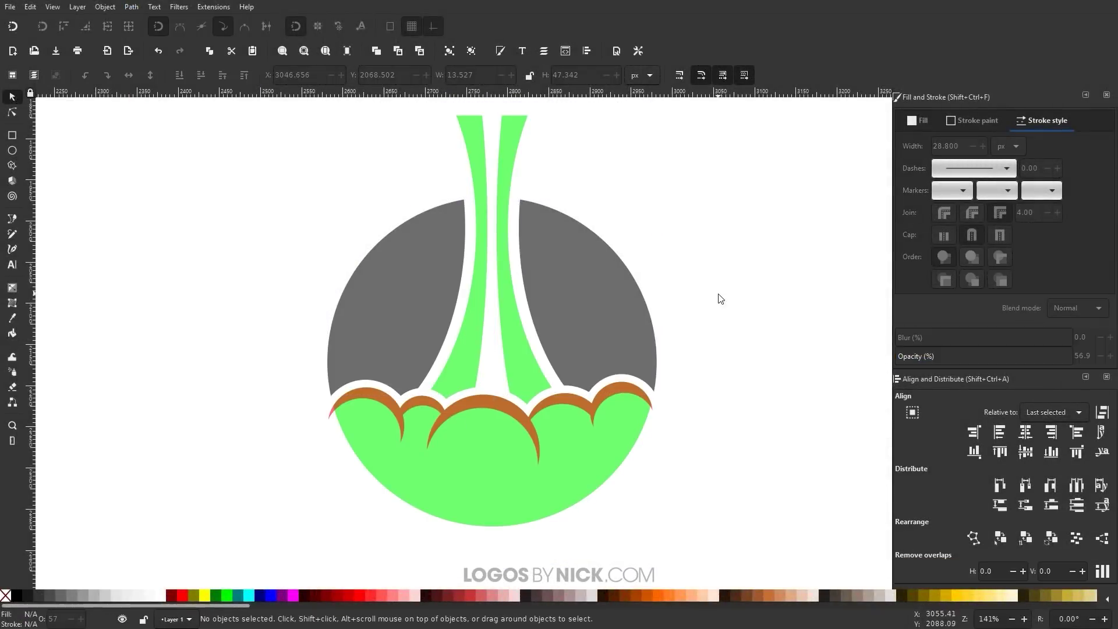
pyautogui.click(512, 507)
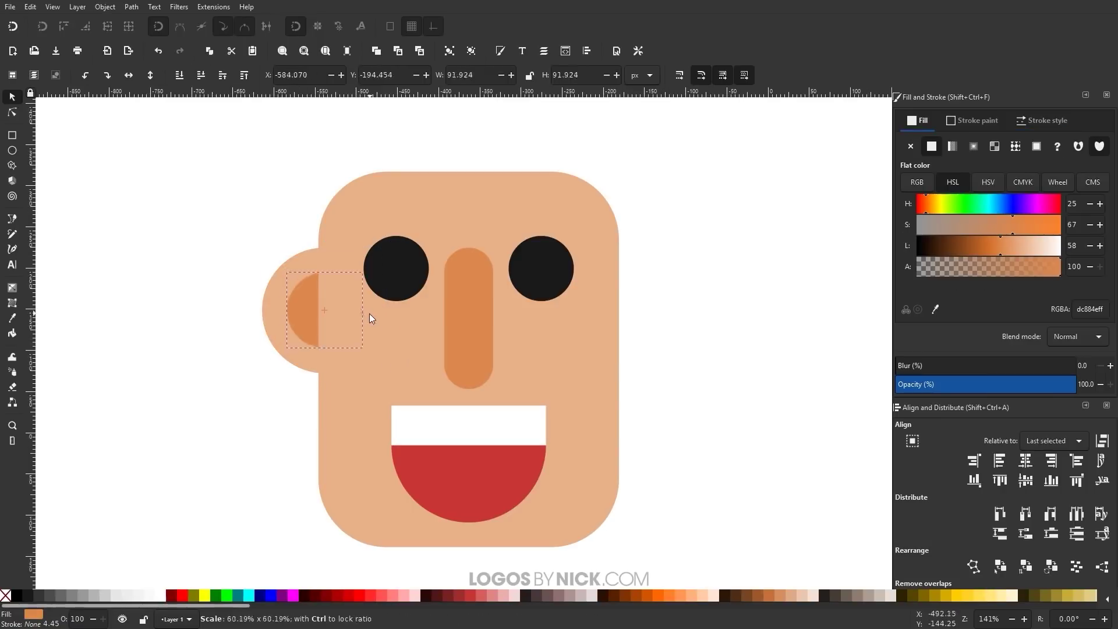
# Step: Group the ear's two circles, place a horizontally flipped duplicate on the opposite side of the head, and group both ears
pyautogui.keyDown('shift'); pyautogui.click(303, 314); pyautogui.keyUp('shift')
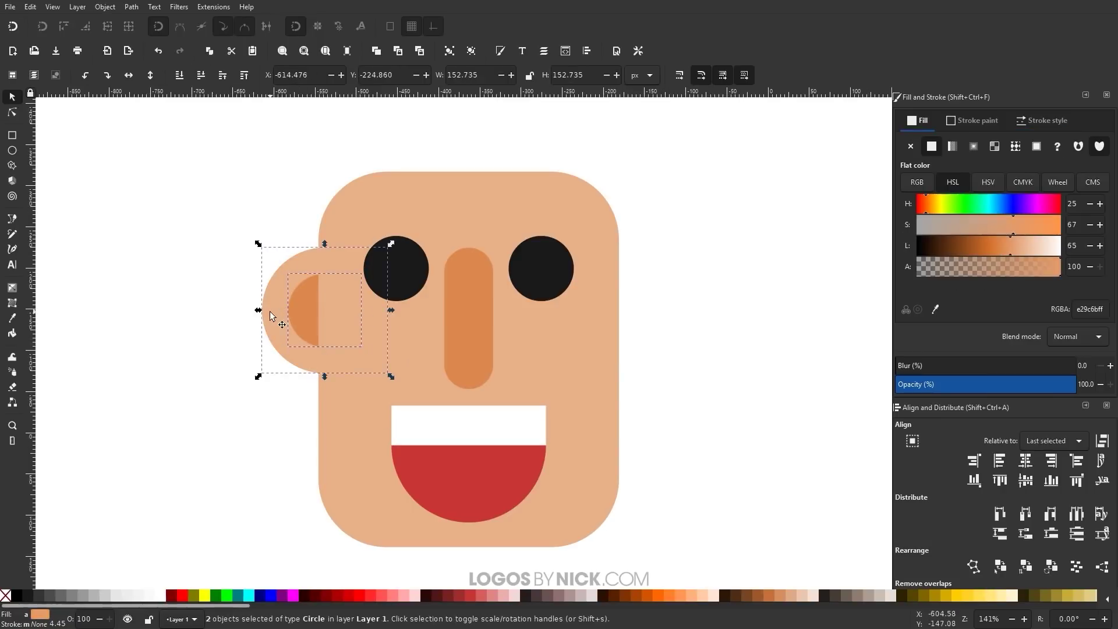
pyautogui.click(449, 51)
pyautogui.hotkey('ctrl', 'd')
pyautogui.moveTo(324, 315); pyautogui.dragTo(646, 336)
pyautogui.click(180, 75)
pyautogui.keyDown('shift'); pyautogui.click(294, 317); pyautogui.keyUp('shift')
pyautogui.click(449, 50)
# Step: Convert the head's rounded rectangle to a path
pyautogui.keyDown('shift'); pyautogui.click(499, 379); pyautogui.keyUp('shift')
pyautogui.click(499, 379)
pyautogui.scroll(-1, 483, 317)
pyautogui.scroll(3, 482, 317)
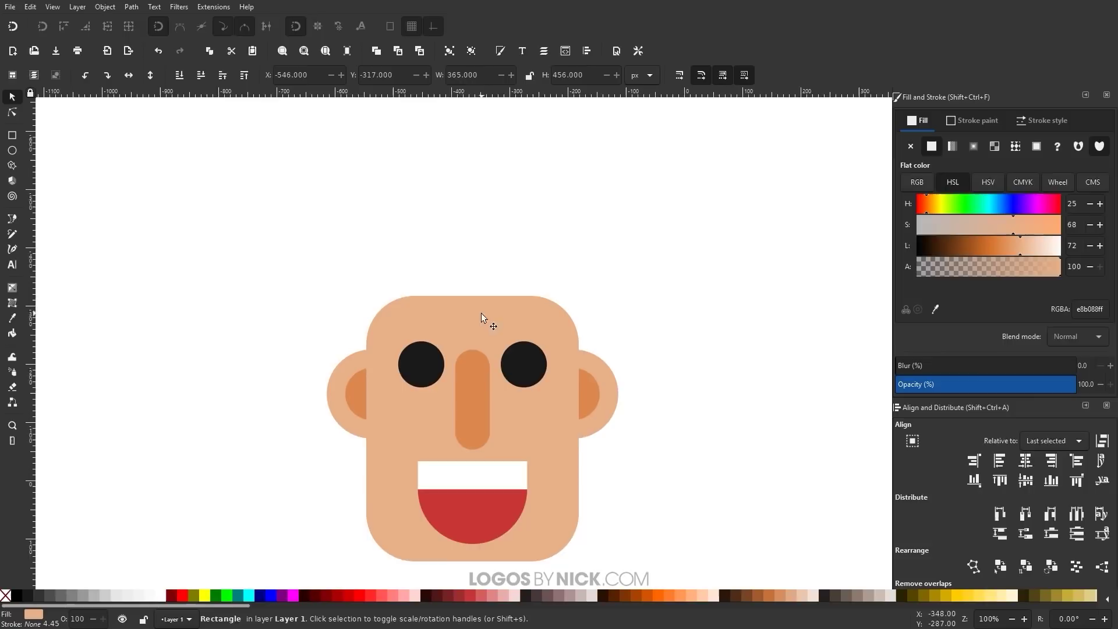
pyautogui.click(131, 6)
pyautogui.click(143, 27)
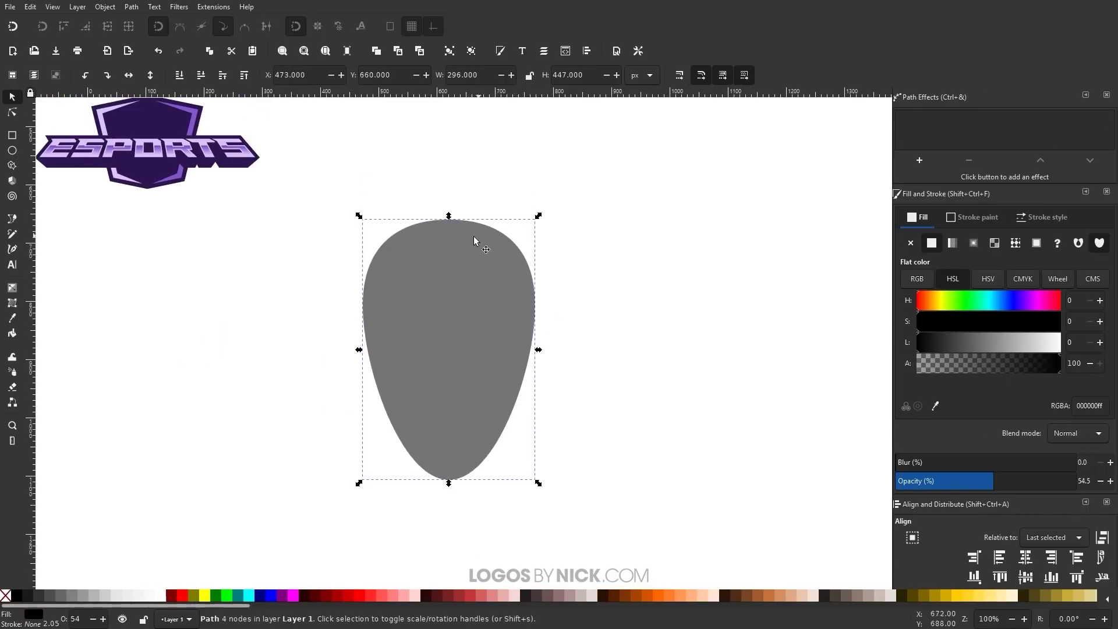
# Step: Reshape the game controller silhouette by lowering its upper middle edge and raising its lower middle node
pyautogui.click(474, 237)
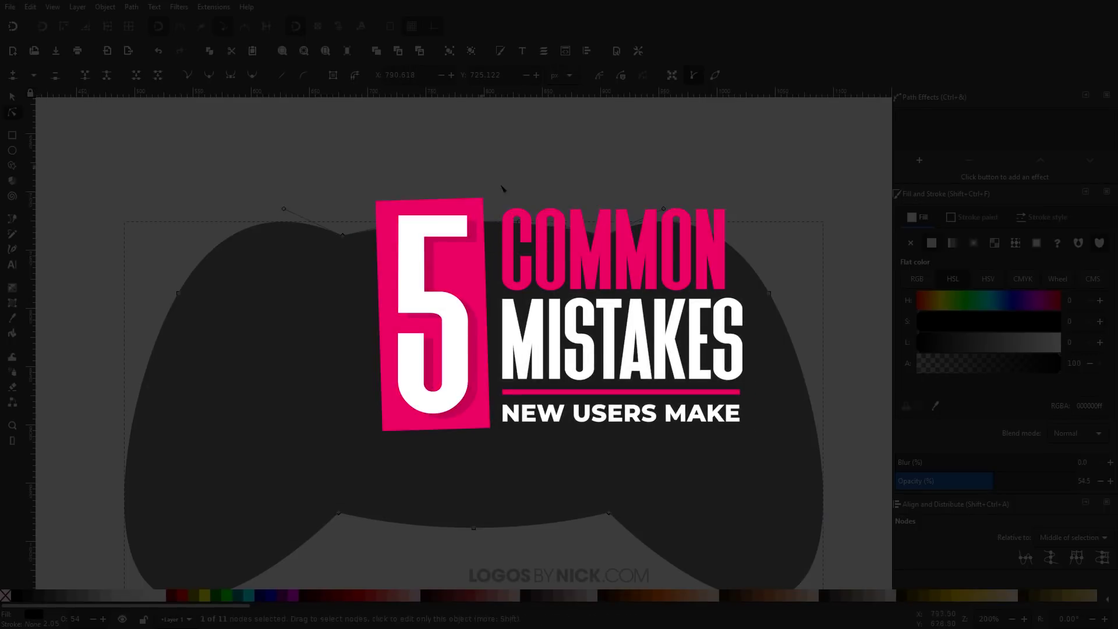
pyautogui.moveTo(385, 226); pyautogui.dragTo(385, 254)
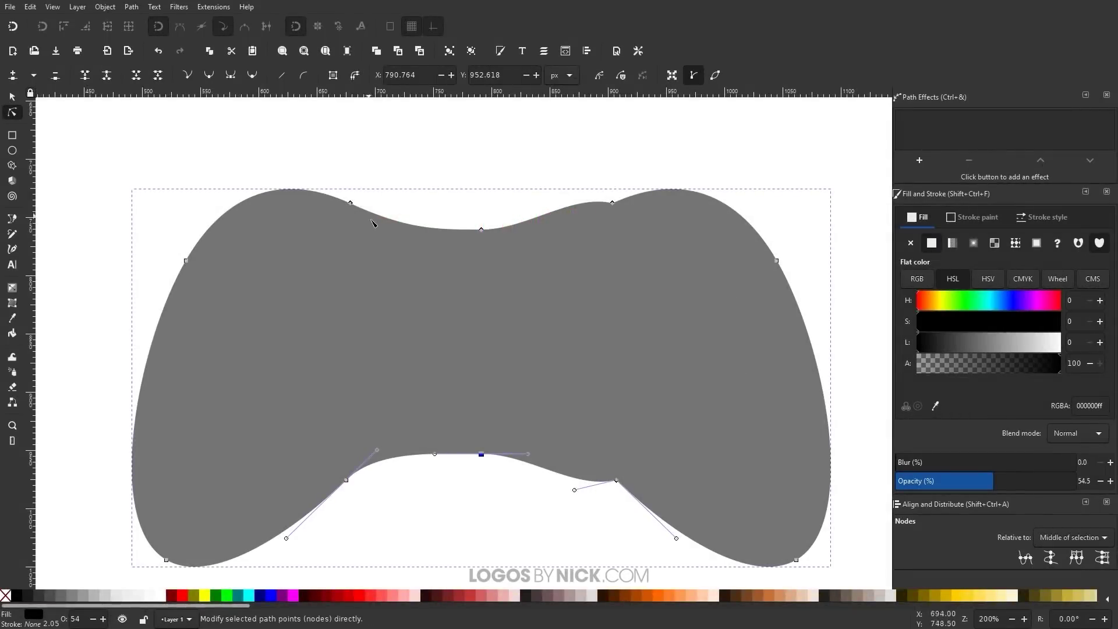
pyautogui.moveTo(482, 455); pyautogui.dragTo(482, 442)
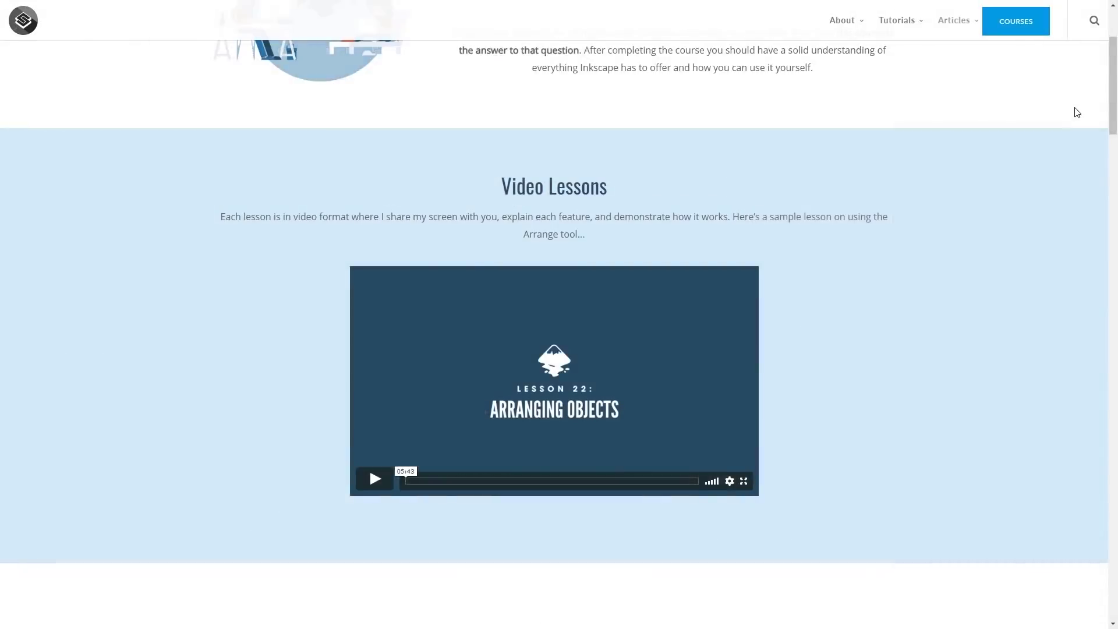
# Step: Look through the Inkscape Master Class web page, including its video lessons, support and course contents sections
pyautogui.scroll(-9, 1076, 112)
pyautogui.scroll(-12, 1076, 112)
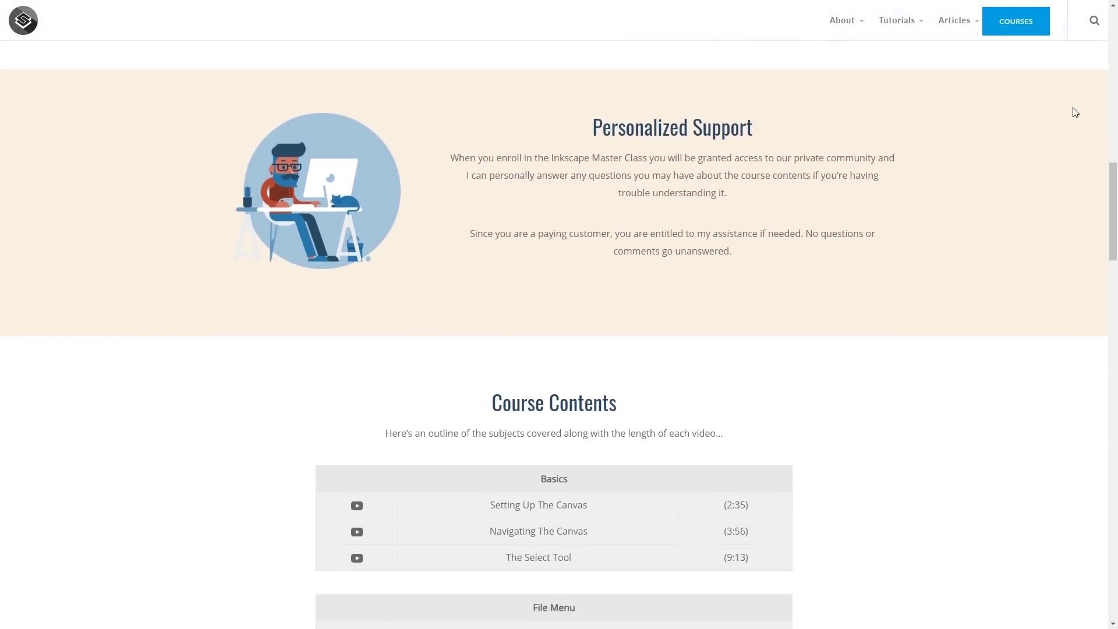
pyautogui.scroll(-13, 1071, 113)
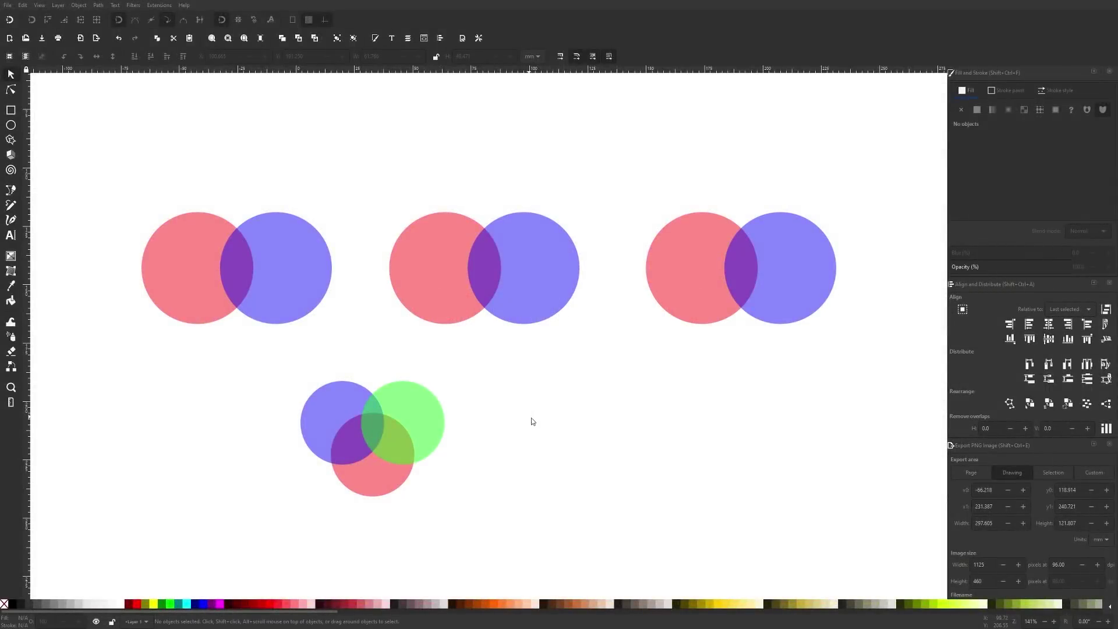
# Step: Merge the leftmost pair of red and blue circles into one shape with Union
pyautogui.moveTo(530, 417); pyautogui.dragTo(538, 419)
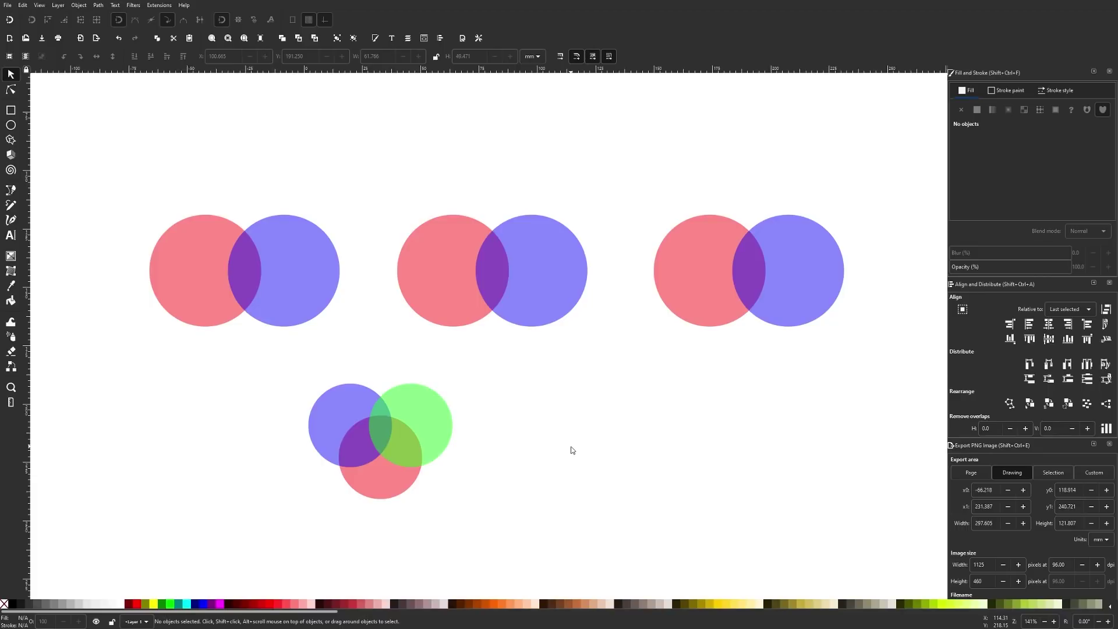
pyautogui.click(207, 291)
pyautogui.click(282, 278)
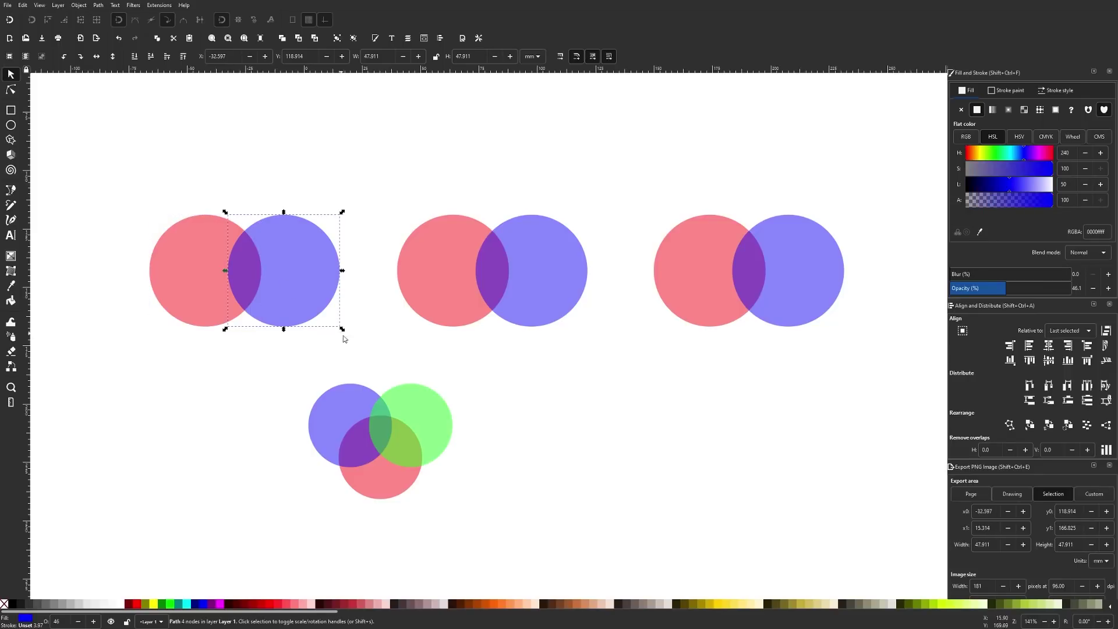
pyautogui.click(358, 353)
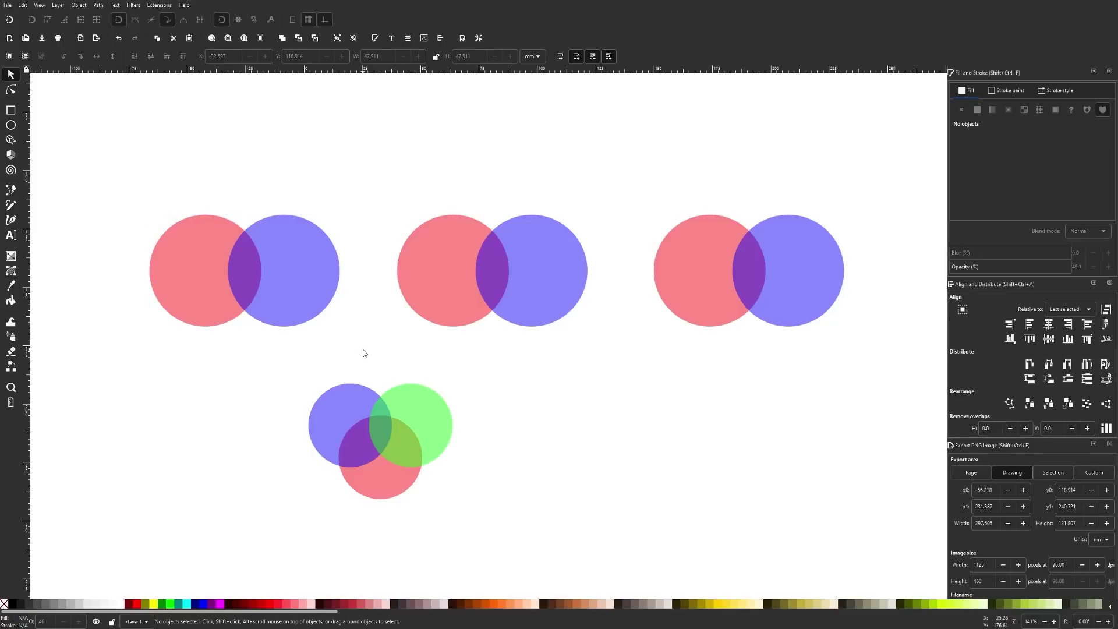
pyautogui.moveTo(374, 353); pyautogui.dragTo(121, 204)
pyautogui.hotkey('ctrl', '+')
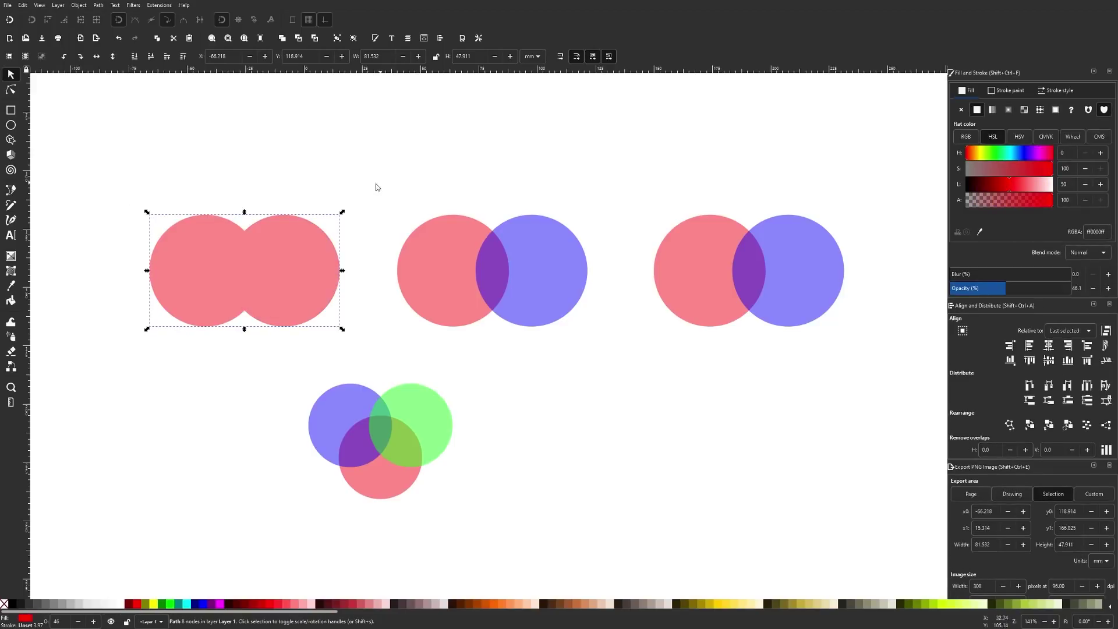
# Step: Subtract the blue circle from the red one in the middle pair, and apply Intersection to the rightmost pair
pyautogui.moveTo(373, 184); pyautogui.dragTo(637, 361)
pyautogui.hotkey('ctrl', '-')
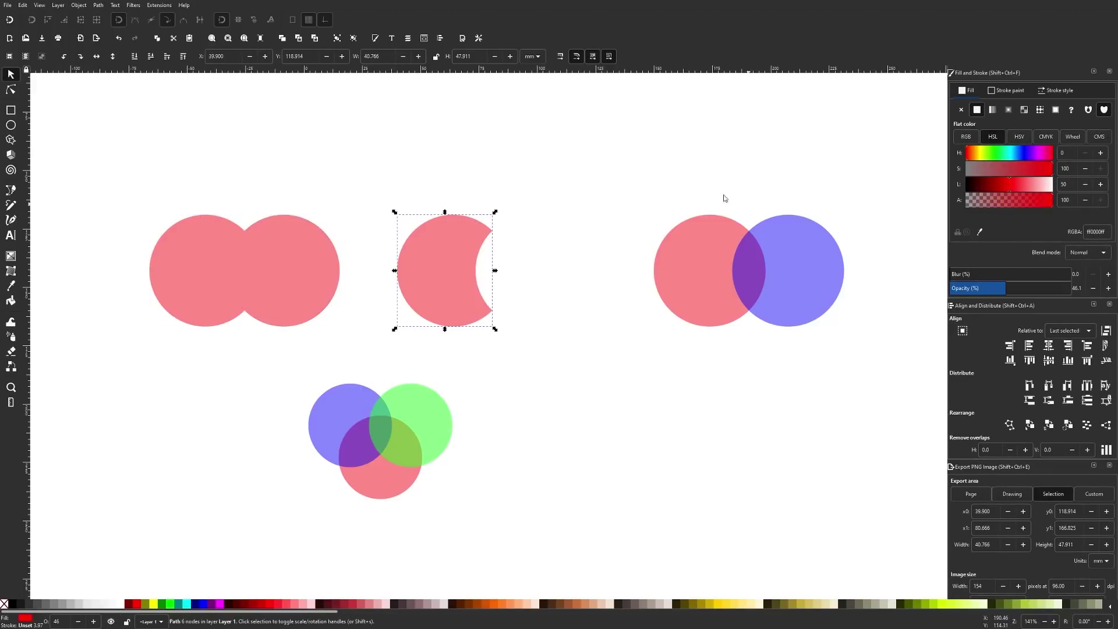
pyautogui.moveTo(598, 187); pyautogui.dragTo(885, 344)
pyautogui.hotkey('ctrl', '*')
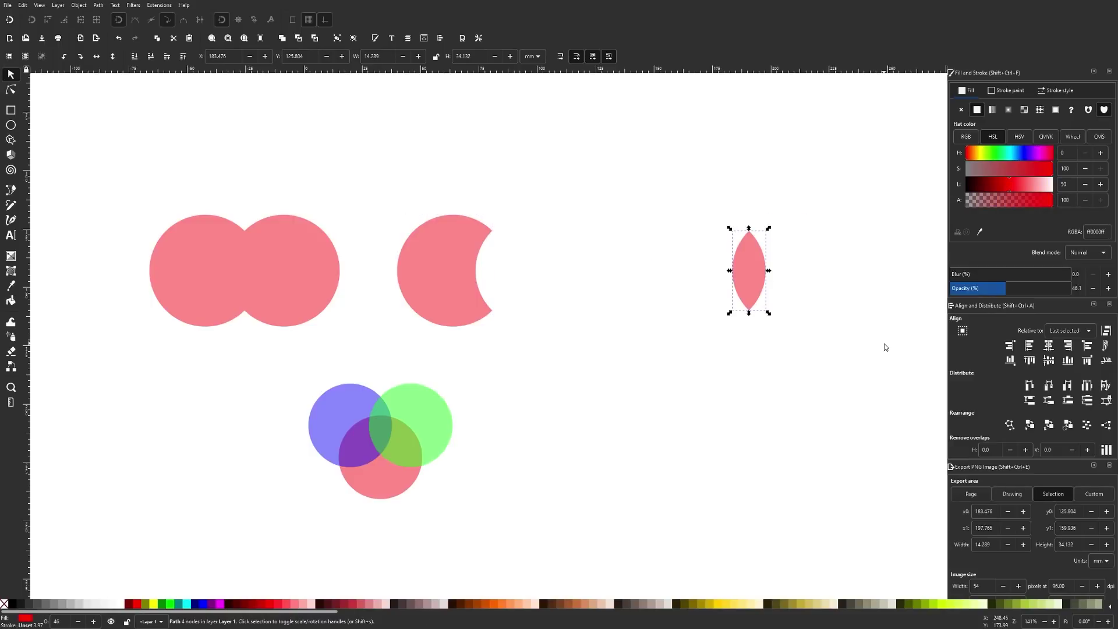
# Step: Move the lens shape next to the crescent and shift both together closer to the merged circles
pyautogui.moveTo(750, 250); pyautogui.dragTo(542, 250)
pyautogui.keyDown('shift'); pyautogui.click(467, 287); pyautogui.keyUp('shift')
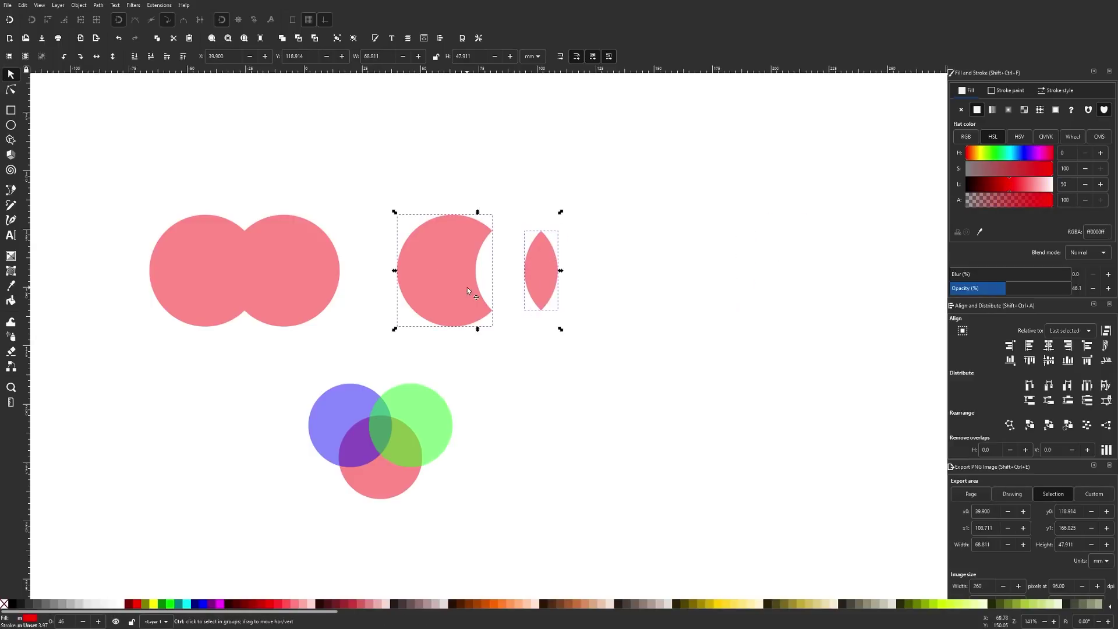
pyautogui.moveTo(467, 288); pyautogui.dragTo(439, 287)
# Step: Duplicate the group of three overlapping circles, offset the two copies side by side with an overlap, and ungroup them
pyautogui.click(397, 428)
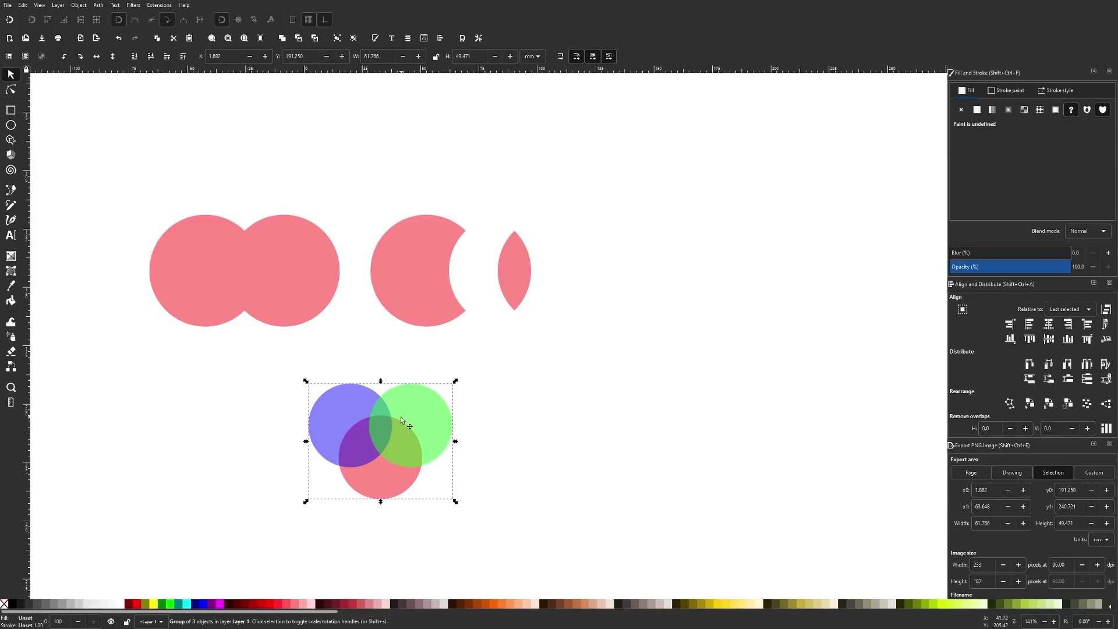
pyautogui.moveTo(400, 417); pyautogui.dragTo(449, 446)
pyautogui.hotkey('ctrl', 'd')
pyautogui.moveTo(584, 539); pyautogui.dragTo(294, 357)
pyautogui.moveTo(644, 544); pyautogui.dragTo(219, 336)
pyautogui.click(353, 38)
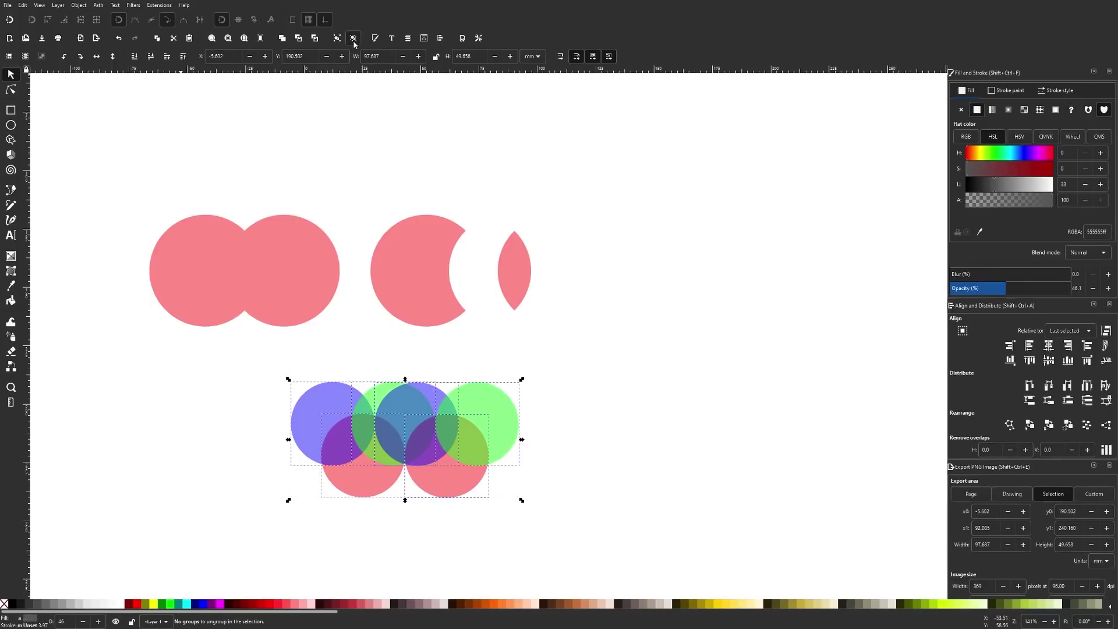
# Step: Merge all six overlapping circles into one shape with Union, and undo the merge
pyautogui.click(99, 5)
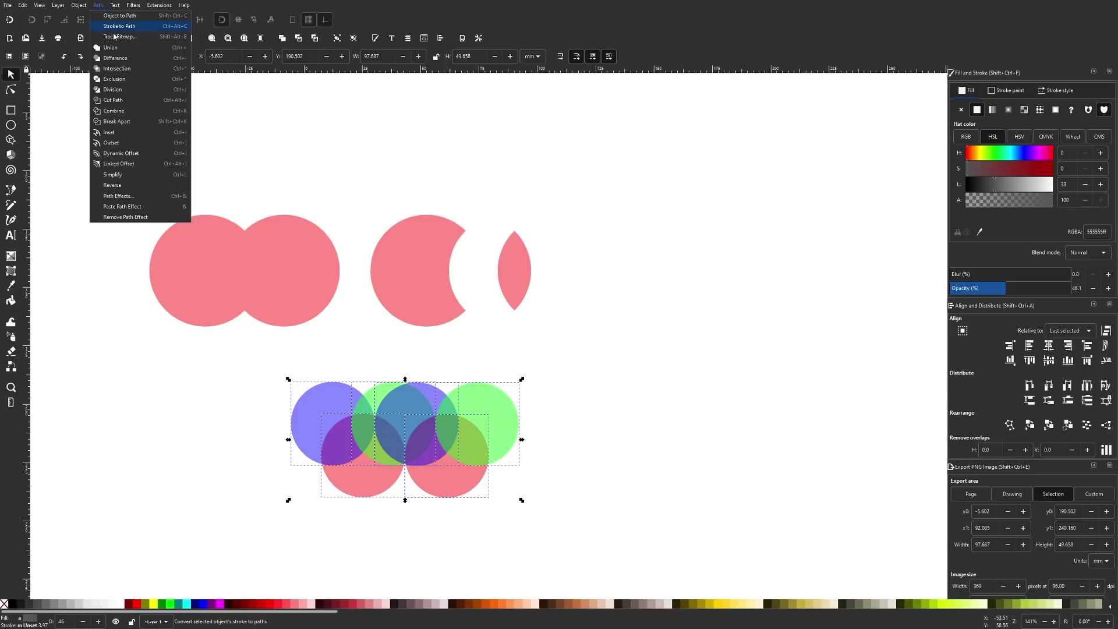
pyautogui.click(109, 52)
pyautogui.click(668, 414)
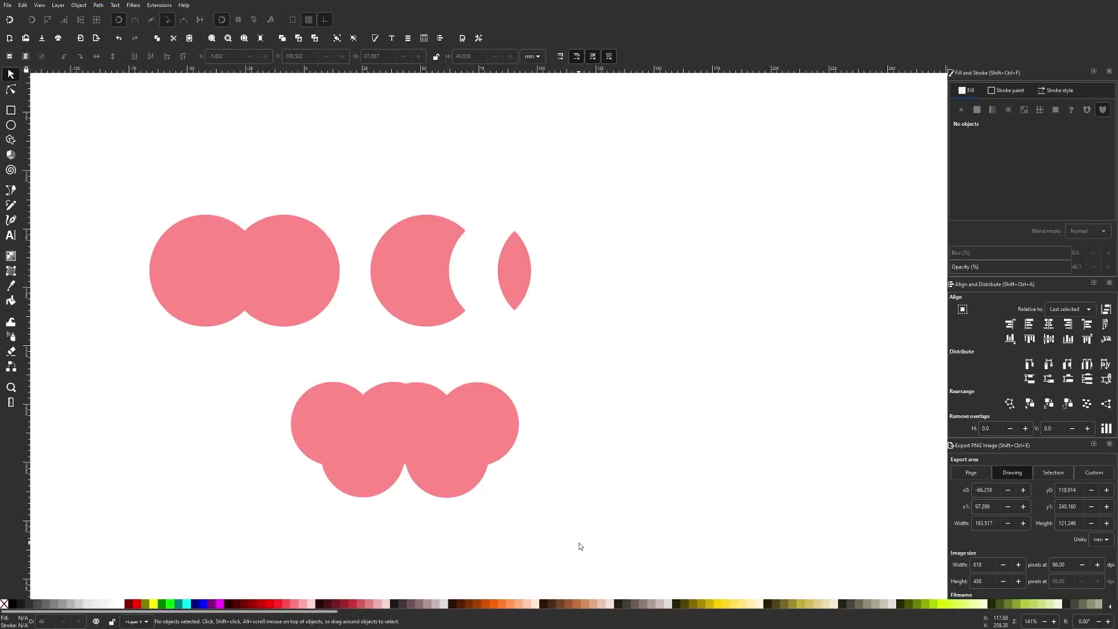
pyautogui.hotkey('ctrl', 'z')
# Step: Move the right-hand set of blue, red and green circles away from the other set and clear the selection
pyautogui.click(440, 452)
pyautogui.keyDown('shift'); pyautogui.click(444, 488); pyautogui.keyUp('shift')
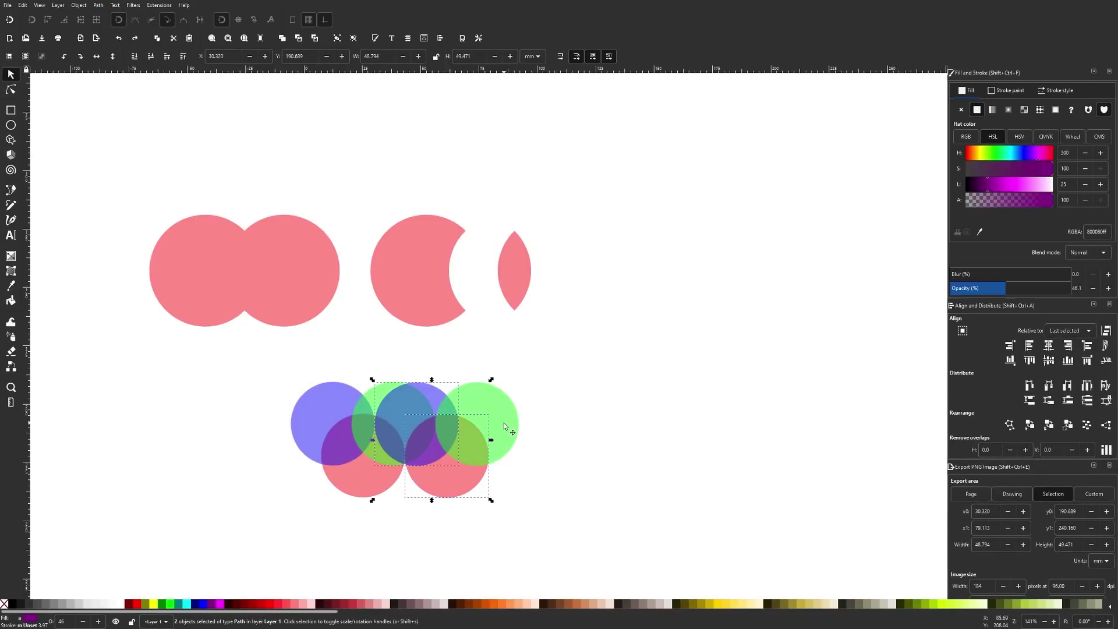
pyautogui.keyDown('shift'); pyautogui.click(504, 426); pyautogui.keyUp('shift')
pyautogui.moveTo(479, 437); pyautogui.dragTo(567, 443)
pyautogui.click(703, 489)
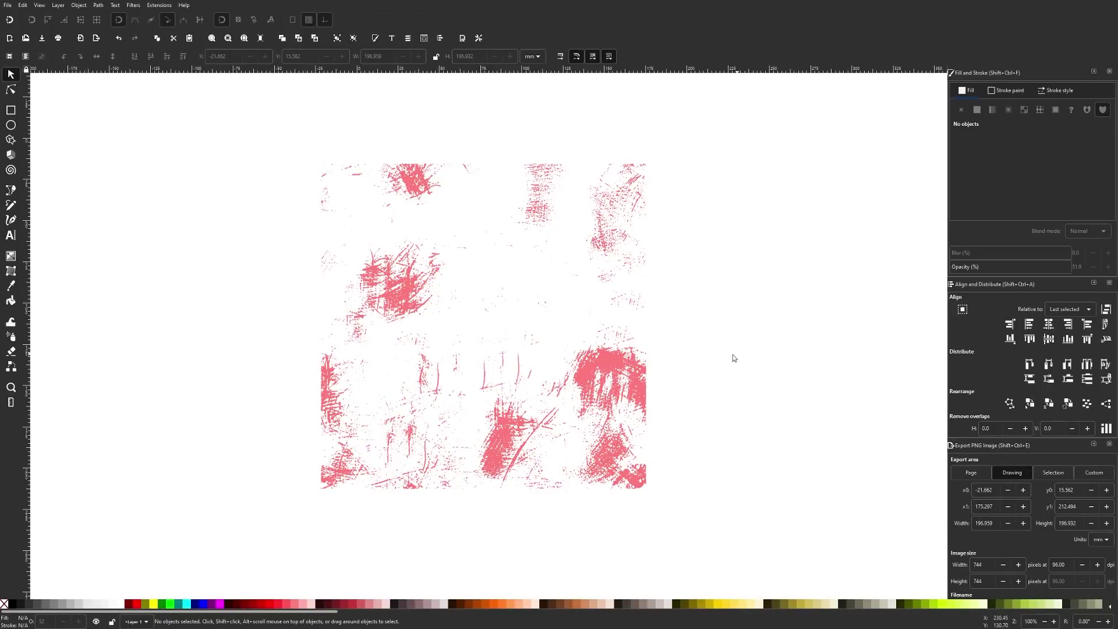
# Step: Raise the node in the middle of the game controller's lower edge and adjust the neighbouring handle to curve the edge upward
pyautogui.scroll(1, 504, 386)
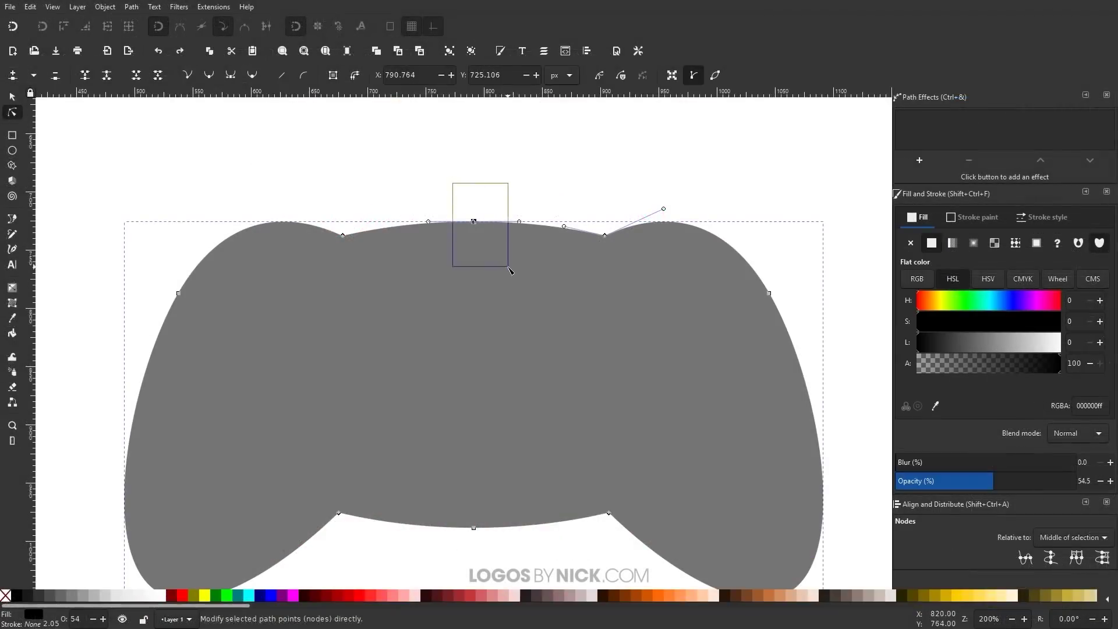
pyautogui.moveTo(386, 229); pyautogui.dragTo(381, 253)
pyautogui.scroll(-1, 566, 387)
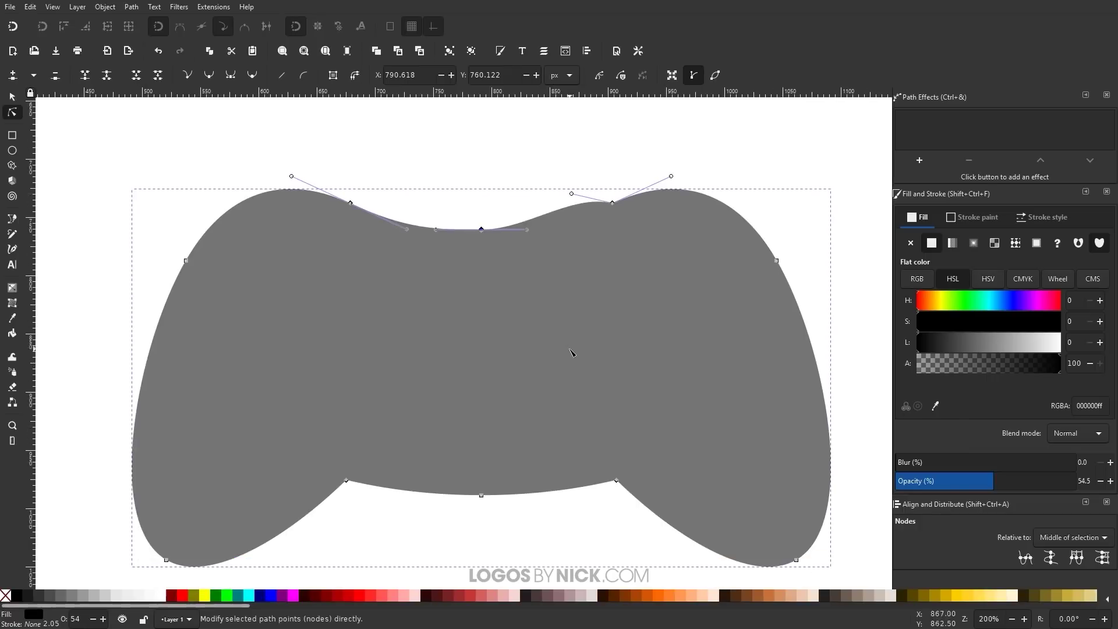
pyautogui.moveTo(481, 495); pyautogui.dragTo(481, 454)
pyautogui.moveTo(389, 490); pyautogui.dragTo(376, 449)
pyautogui.moveTo(481, 454); pyautogui.dragTo(481, 441)
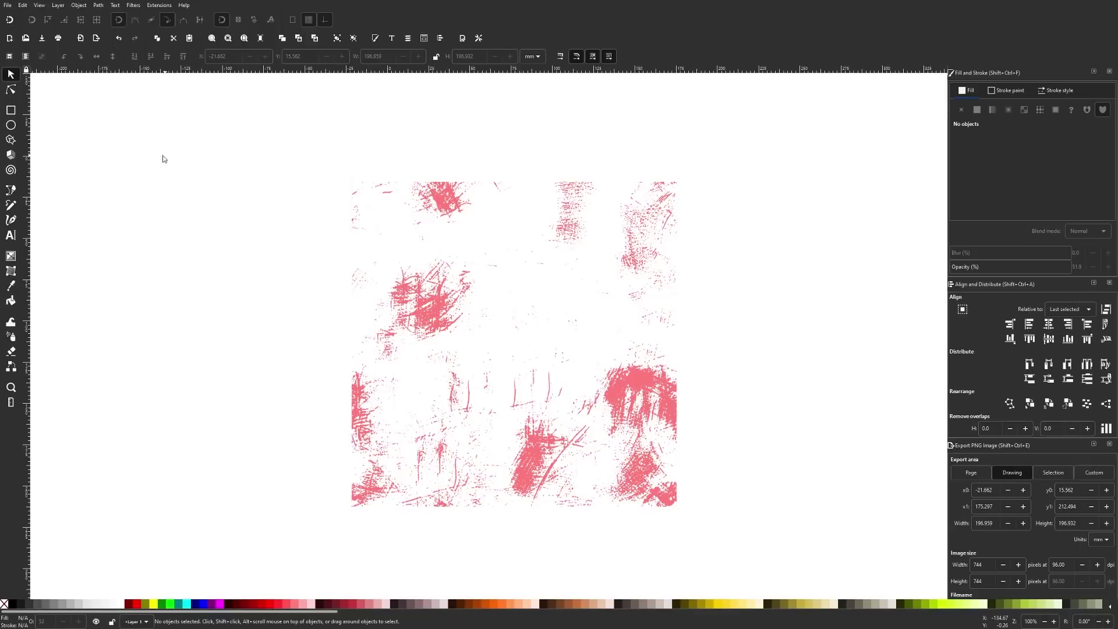
# Step: Display the grunge texture's nodes and examine how they are distributed across the path
pyautogui.click(11, 90)
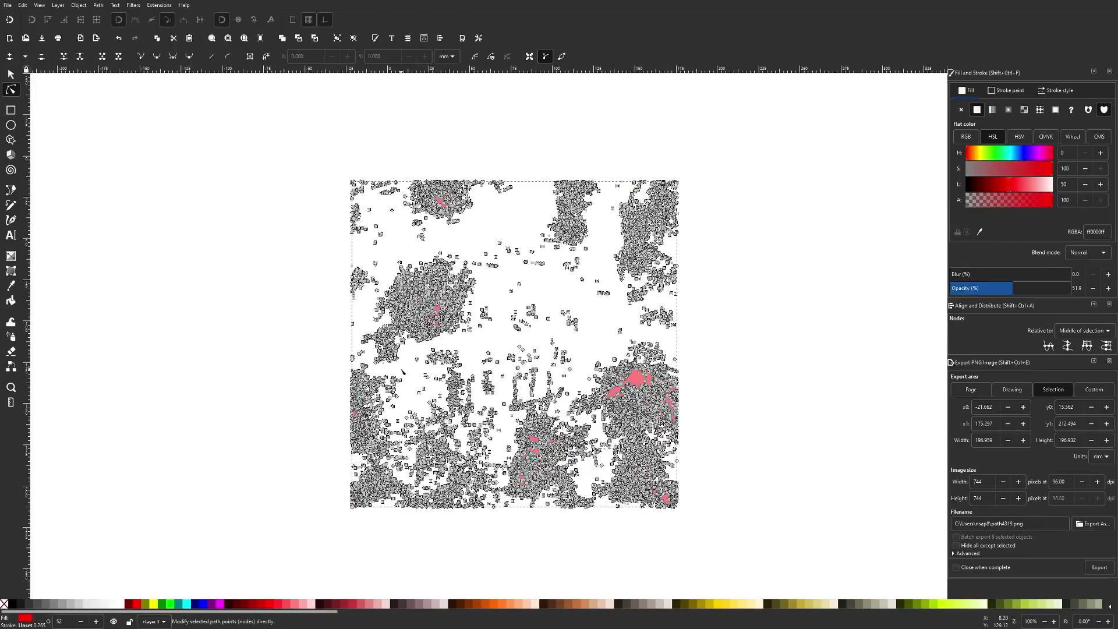
pyautogui.scroll(2, 502, 305)
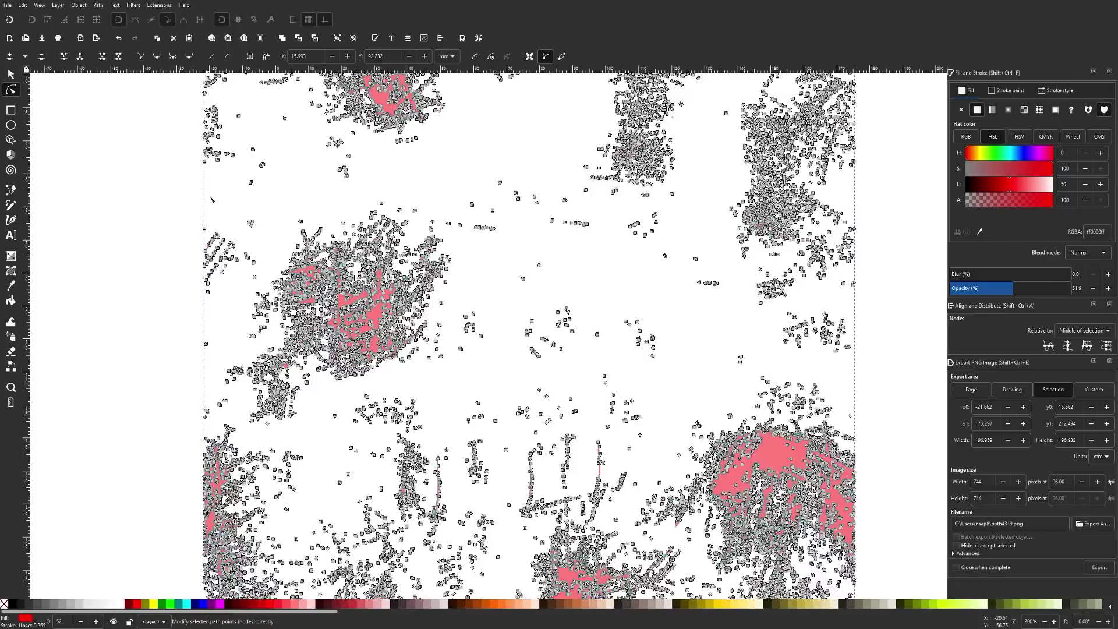
pyautogui.scroll(-2, 212, 199)
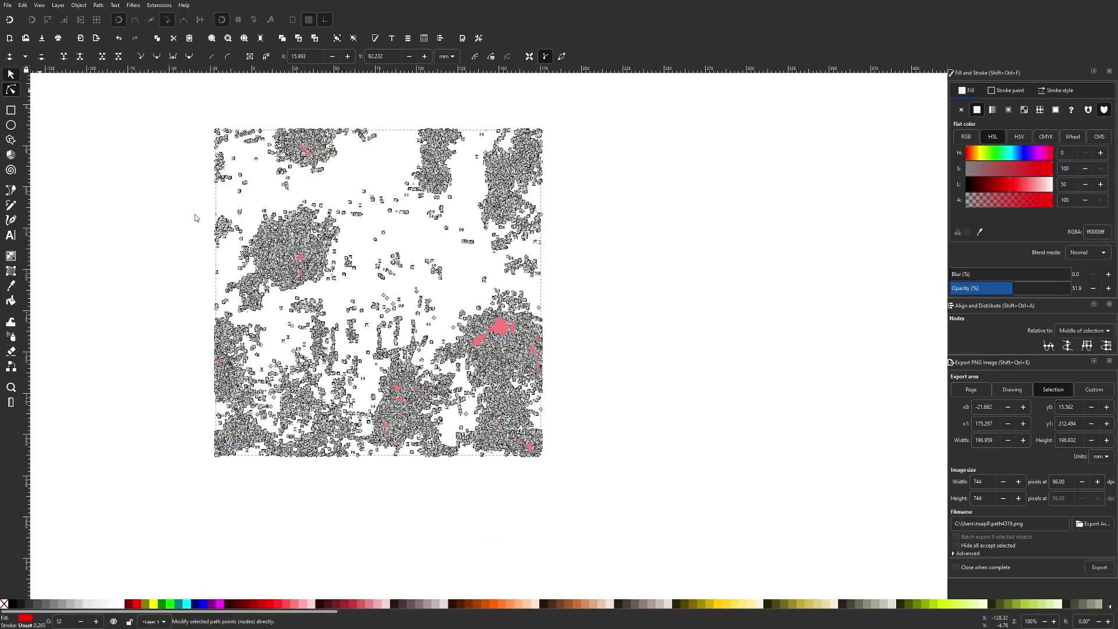
pyautogui.moveTo(195, 218); pyautogui.dragTo(256, 244)
pyautogui.hscroll(-1, 532, 306)
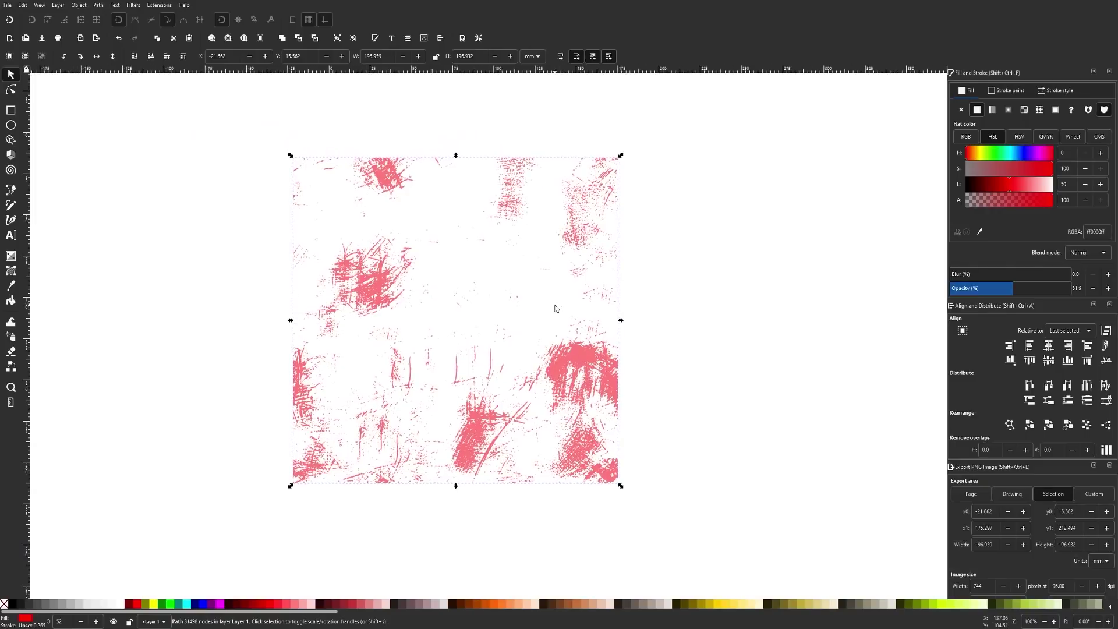
# Step: Move the grunge texture to about X -12.7 mm, Y 10.0 mm and break it apart into separate paths
pyautogui.moveTo(375, 276); pyautogui.dragTo(390, 267)
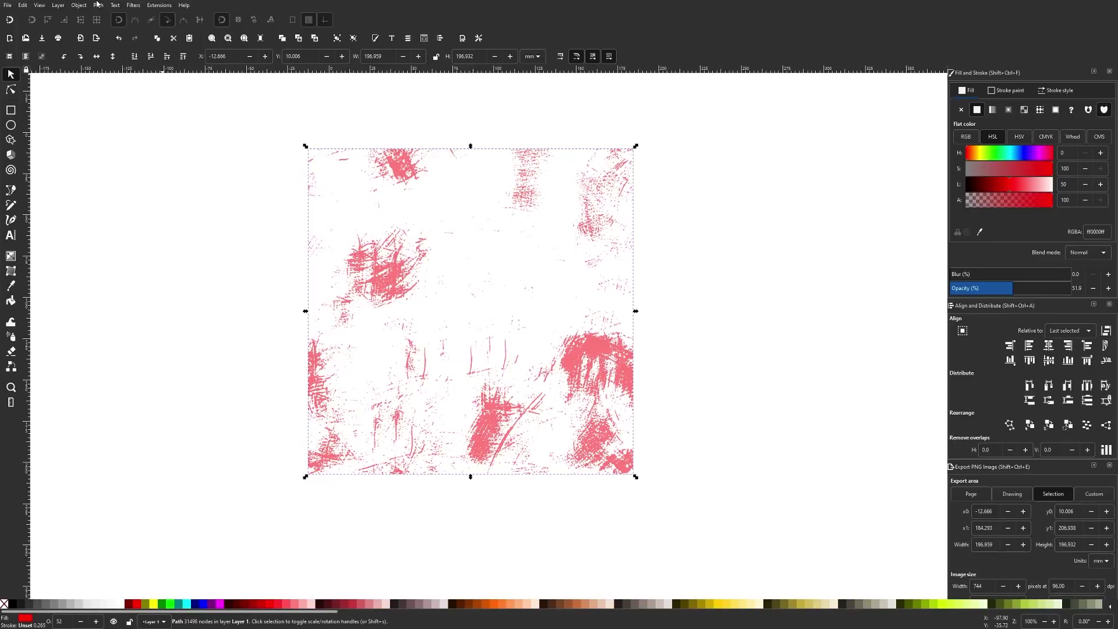
pyautogui.click(99, 6)
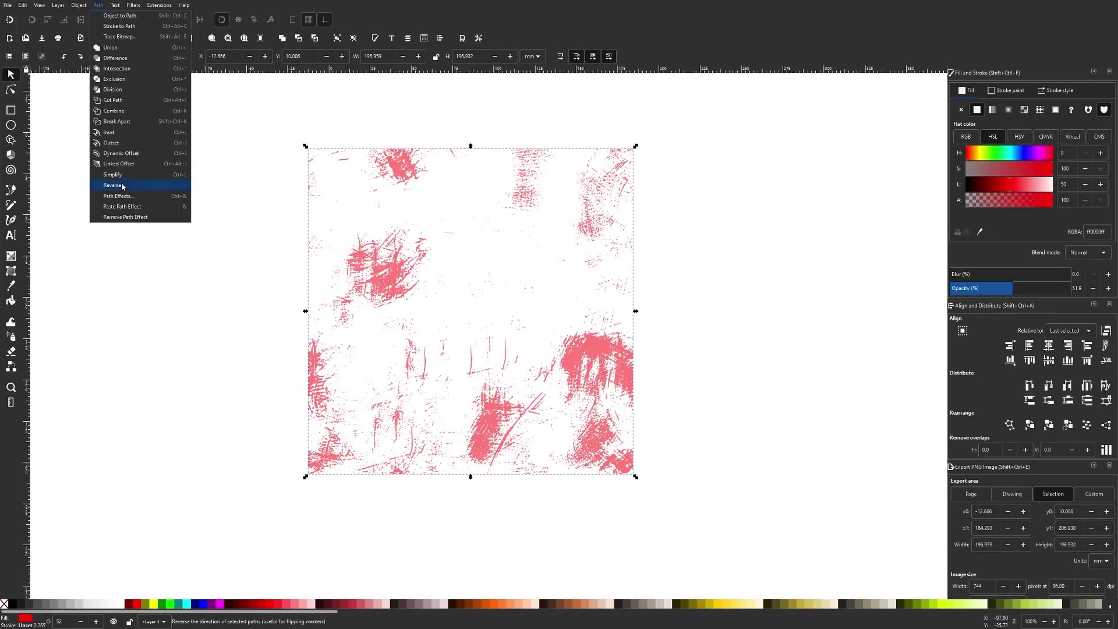
pyautogui.click(124, 123)
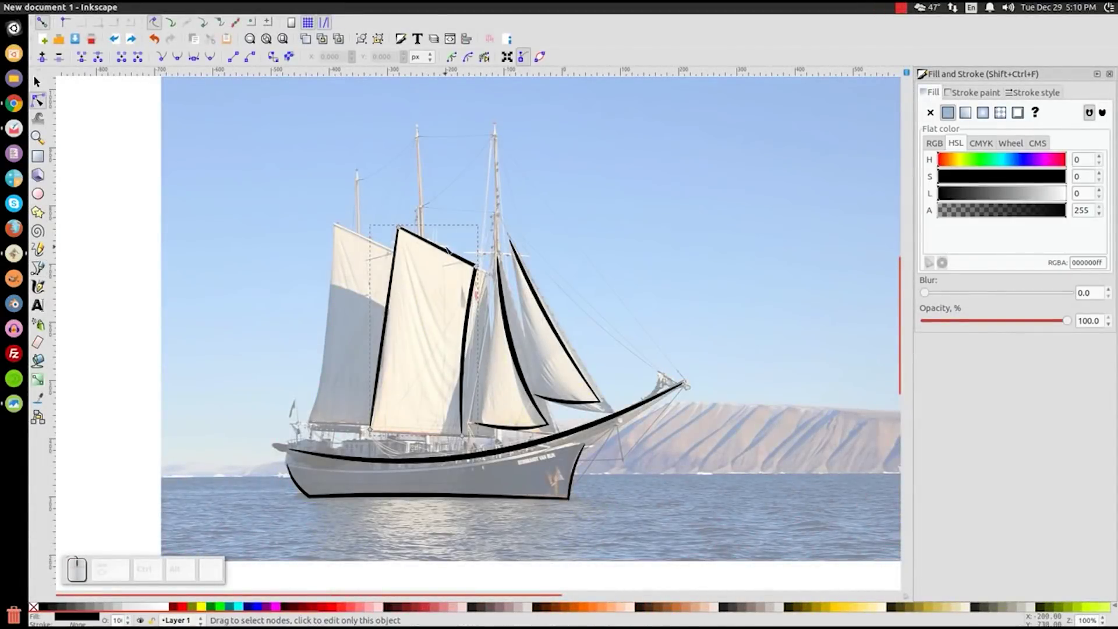
# Step: Trace the outlines of the ship's two rear sails with ellipse-shaped Bezier strokes and curve them to fit the photo
pyautogui.click(388, 320)
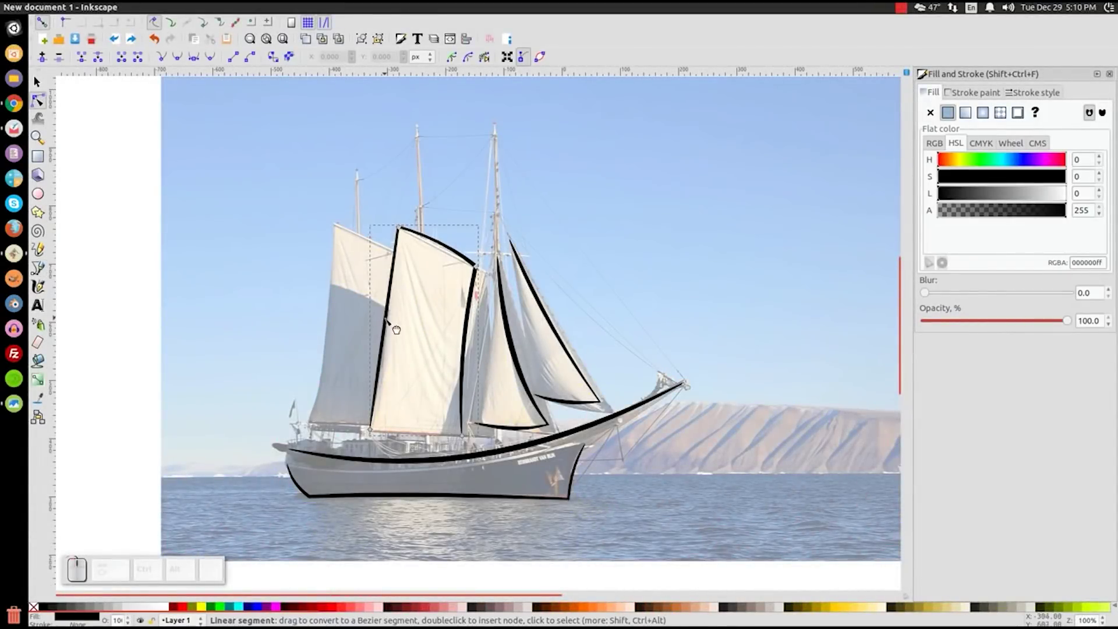
pyautogui.click(373, 245)
pyautogui.moveTo(364, 237); pyautogui.dragTo(366, 234)
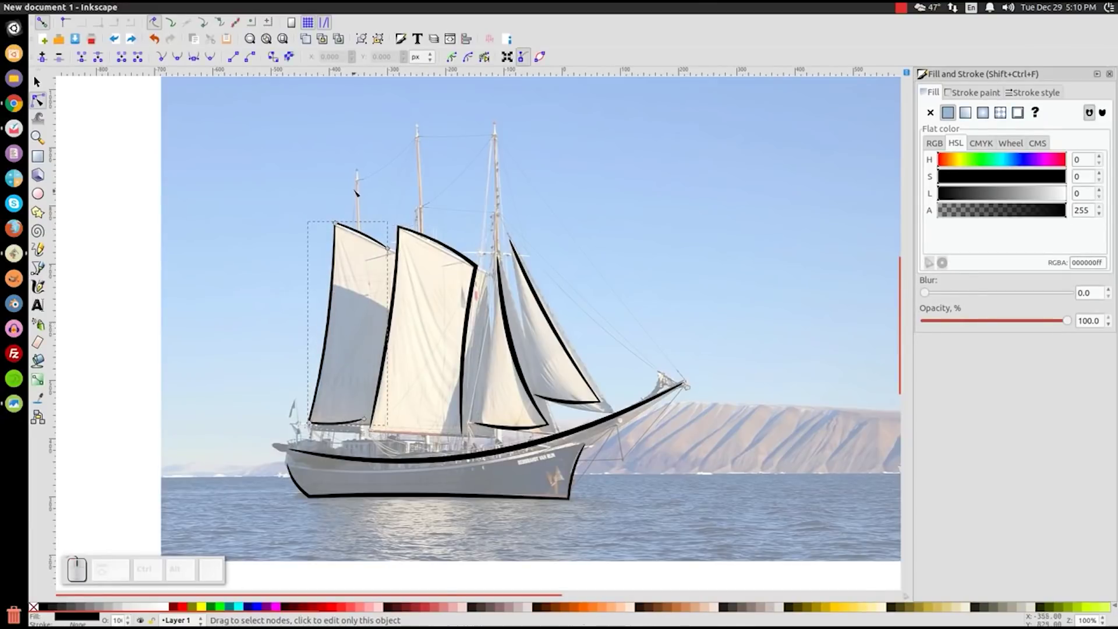
# Step: Draw the ship's three masts above the sails as straight ellipse-shaped Bezier strokes
pyautogui.press('b')
pyautogui.click(356, 157)
pyautogui.doubleClick(359, 214)
pyautogui.click(417, 128)
pyautogui.doubleClick(421, 222)
pyautogui.click(493, 123)
pyautogui.scroll(4, 500, 255)
pyautogui.scroll(-4, 486, 232)
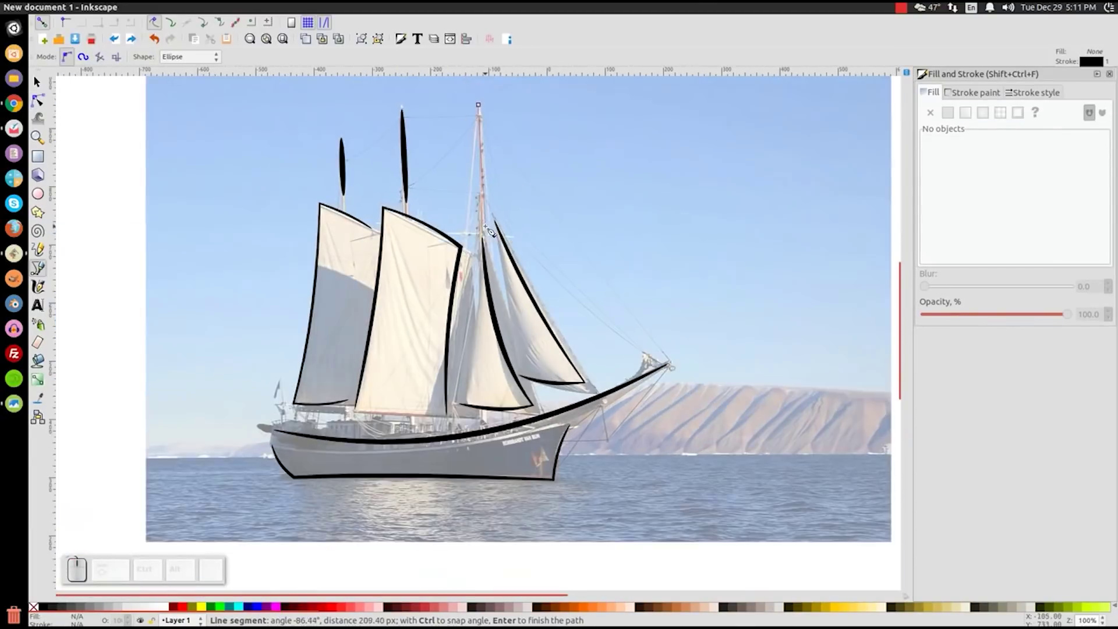
pyautogui.doubleClick(488, 228)
# Step: Adjust the tallest mast's path slightly with node editing and select the middle mast
pyautogui.scroll(2, 492, 244)
pyautogui.press('n')
pyautogui.moveTo(484, 209); pyautogui.dragTo(479, 209)
pyautogui.click(407, 208)
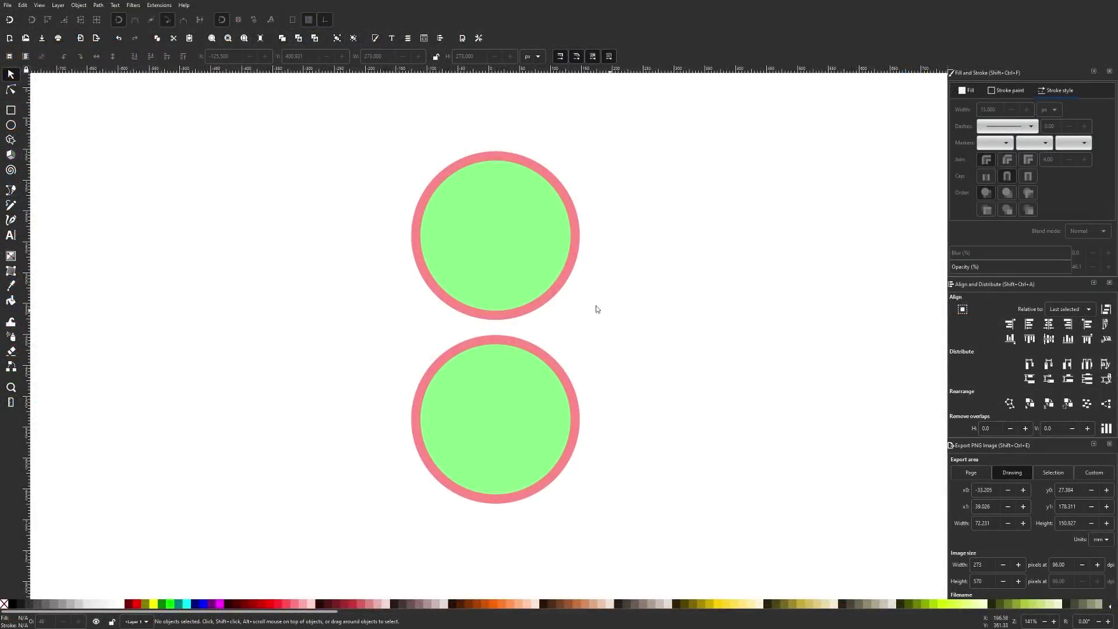
# Step: Shrink the upper circle about its centre to about 91 px wide, scaling its stroke with it
pyautogui.click(514, 221)
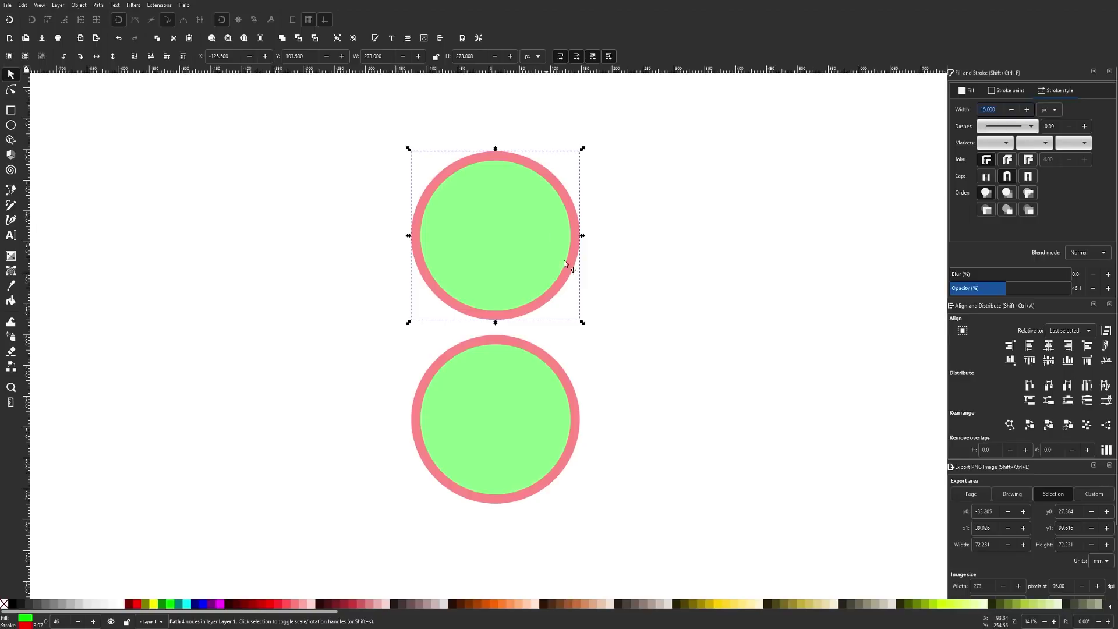
pyautogui.click(623, 266)
pyautogui.click(515, 261)
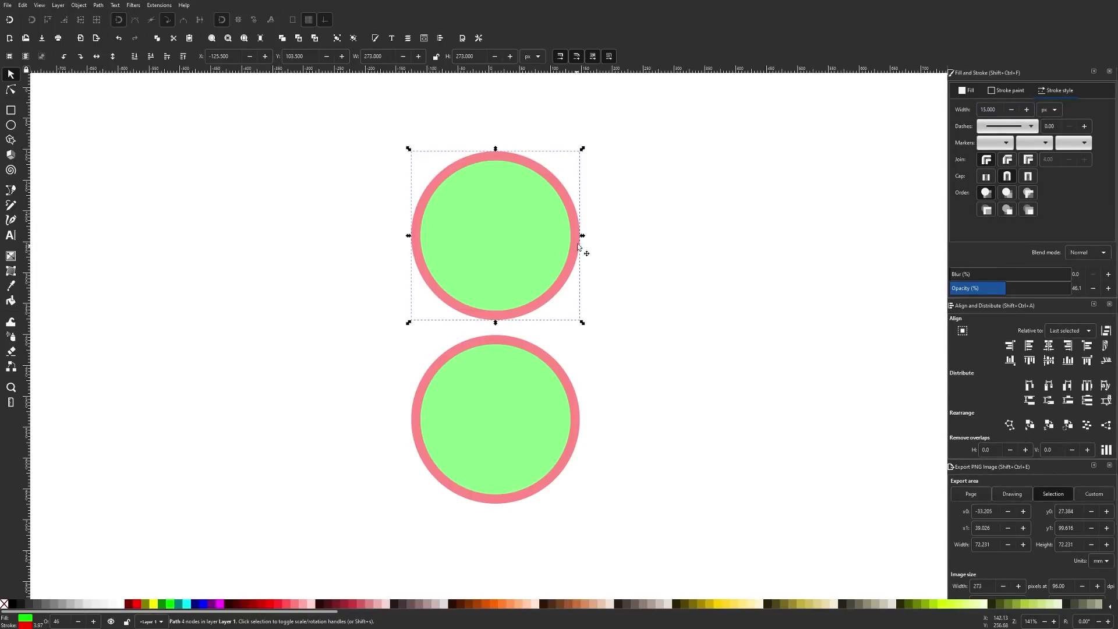
pyautogui.moveTo(583, 235); pyautogui.dragTo(528, 241)
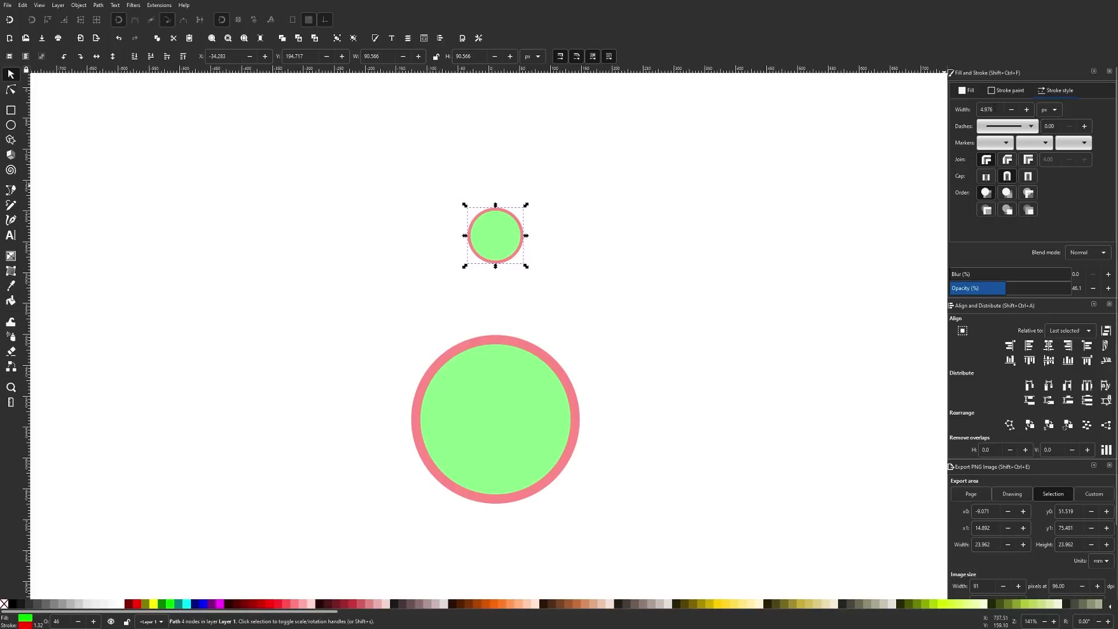
pyautogui.click(819, 242)
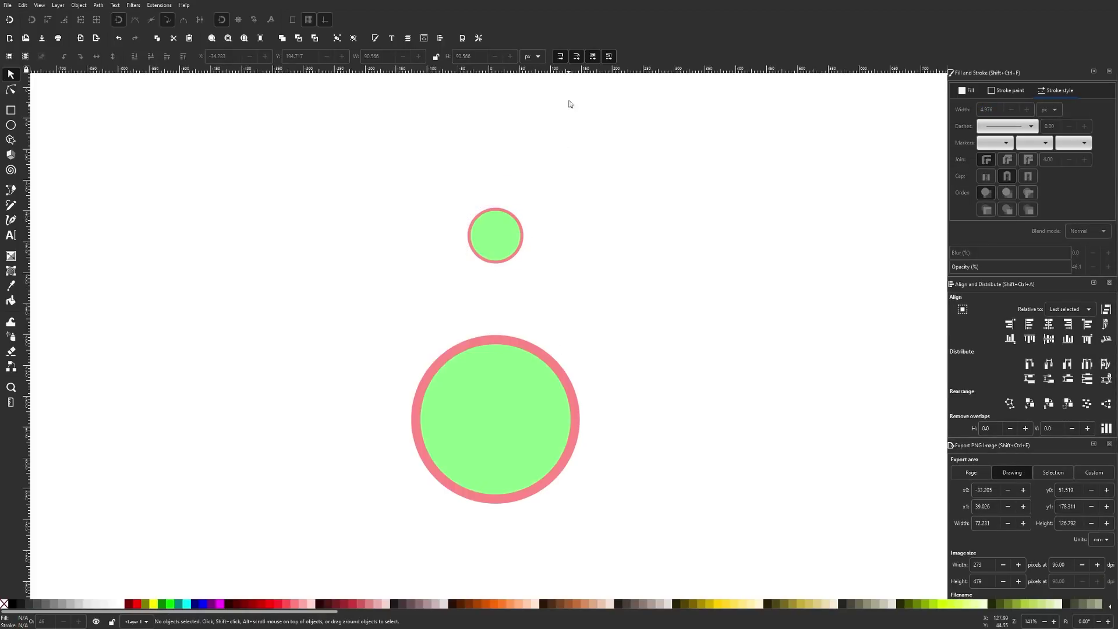
# Step: Move the lower circle up to about Y 356 px, and raise and enlarge the upper circle to about 221 px wide
pyautogui.moveTo(481, 417); pyautogui.dragTo(487, 390)
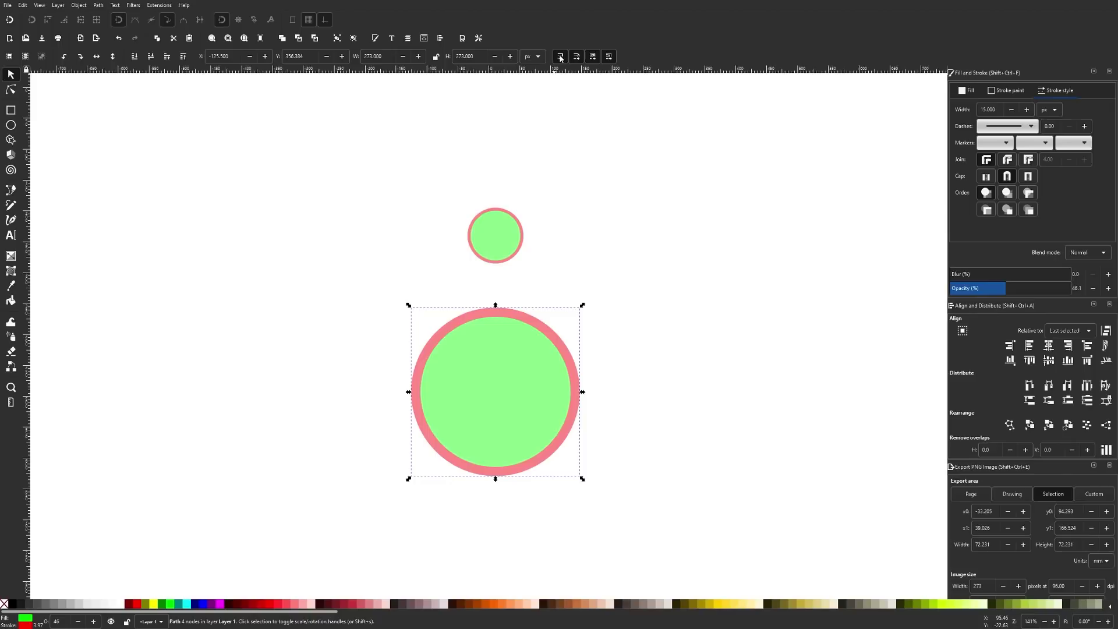
pyautogui.click(506, 257)
pyautogui.moveTo(506, 256); pyautogui.dragTo(568, 190)
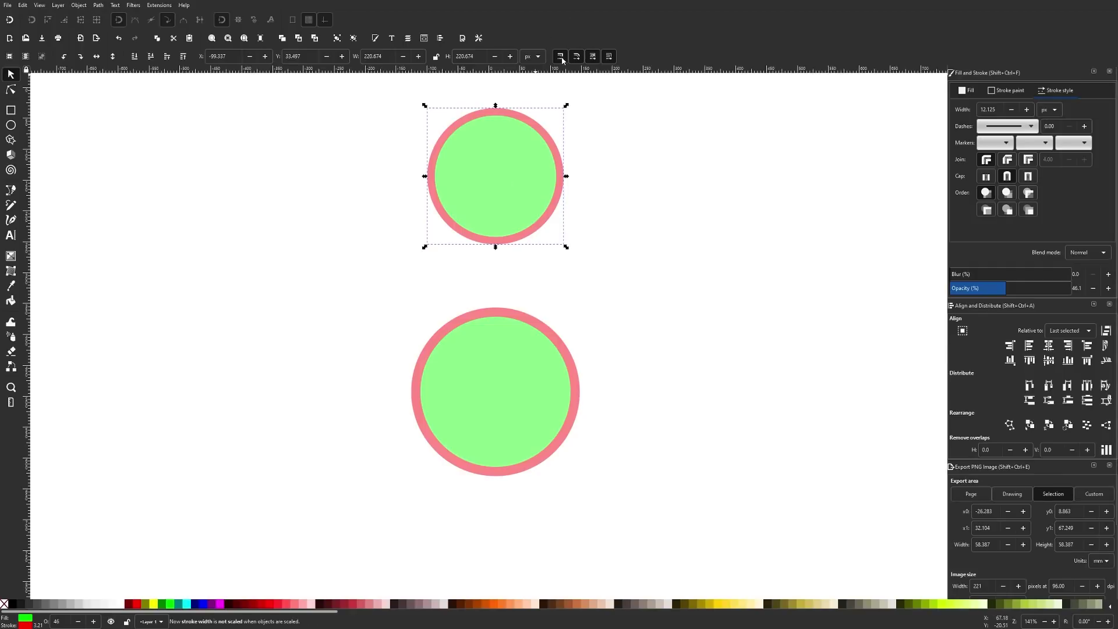
# Step: Turn off stroke width scaling and shrink the lower circle about its centre
pyautogui.click(507, 392)
pyautogui.moveTo(583, 394); pyautogui.dragTo(522, 400)
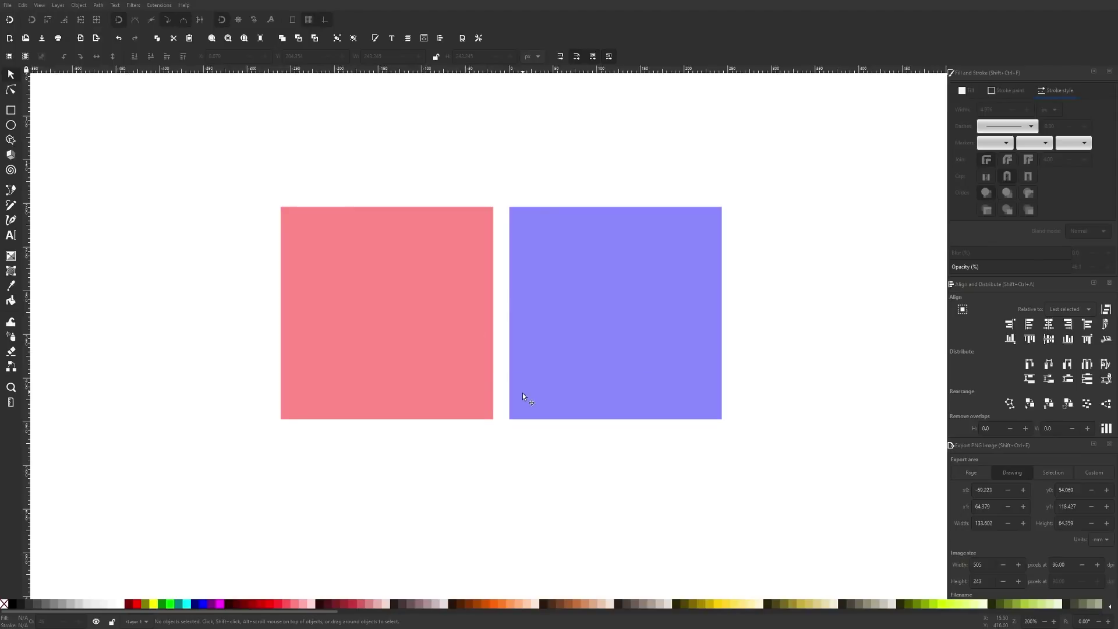
pyautogui.moveTo(523, 393); pyautogui.dragTo(519, 405)
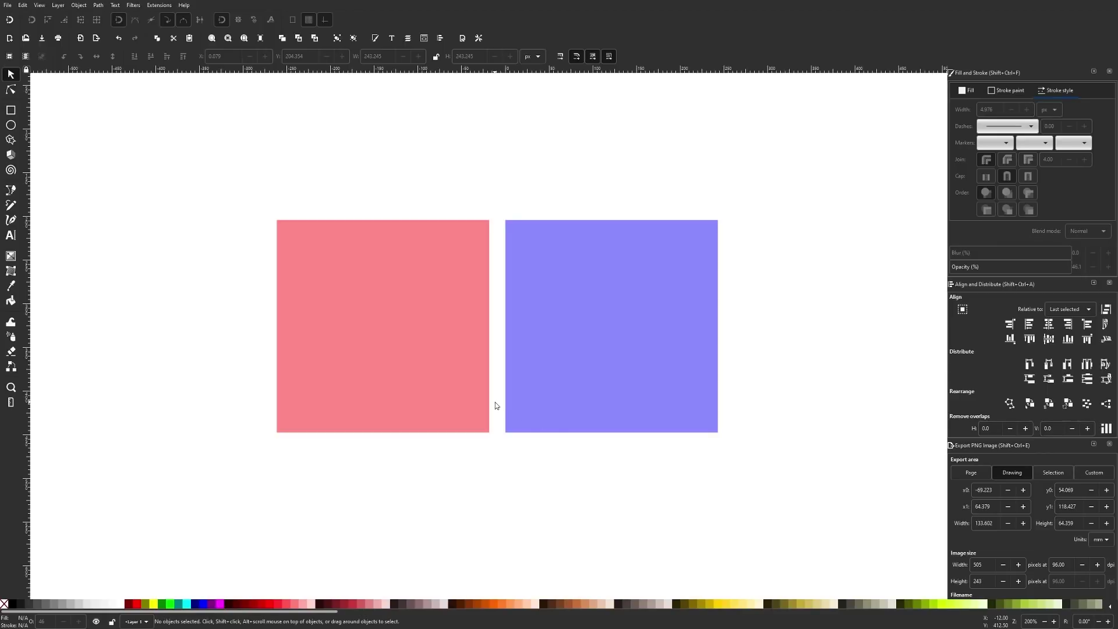
# Step: Move the red square to about X -243 px and the blue square to about X 0.54 px so their edges meet, without snapping
pyautogui.click(449, 315)
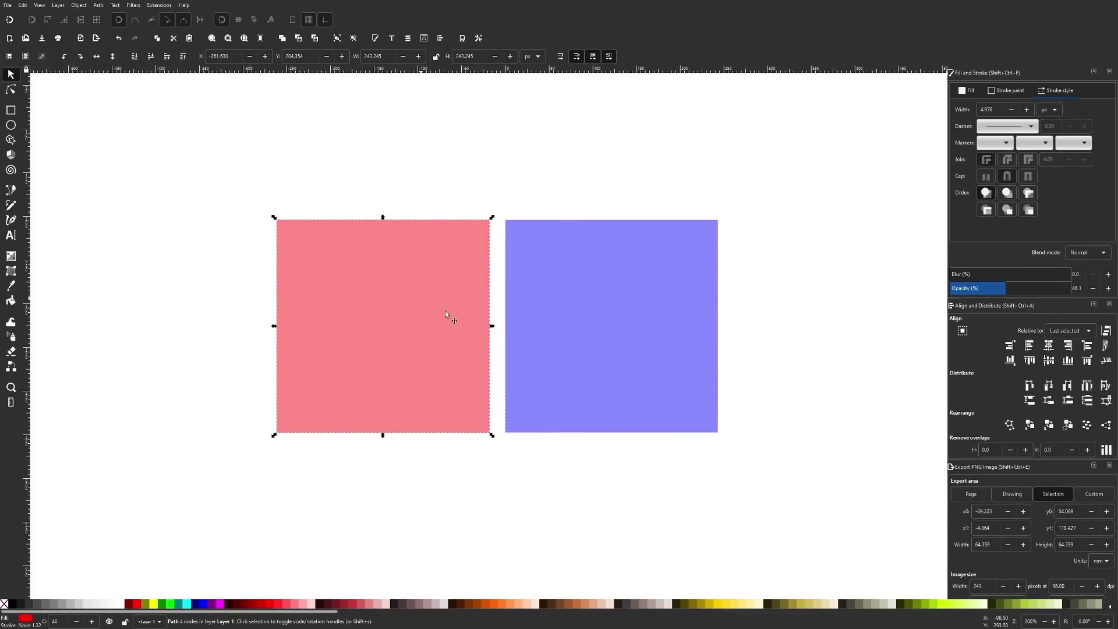
pyautogui.scroll(5, 492, 396)
pyautogui.moveTo(429, 383); pyautogui.dragTo(502, 386)
pyautogui.scroll(6, 582, 371)
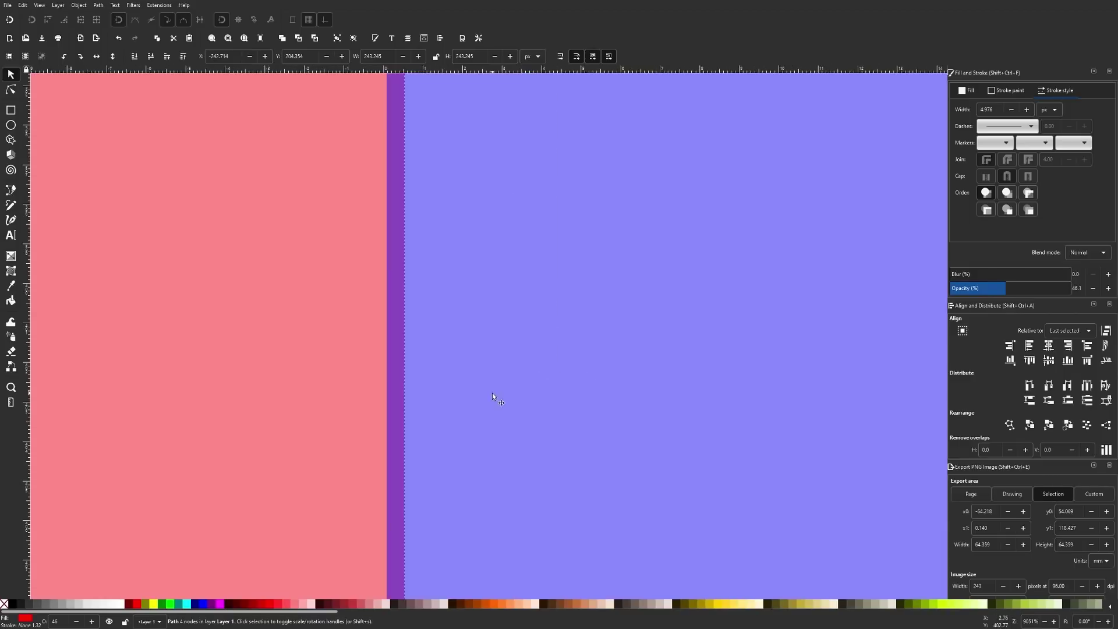
pyautogui.moveTo(392, 408)
pyautogui.mouseDown()
pyautogui.moveTo(372, 407)
pyautogui.moveTo(409, 411)
pyautogui.moveTo(397, 407)
pyautogui.mouseUp()
pyautogui.scroll(3, 408, 408)
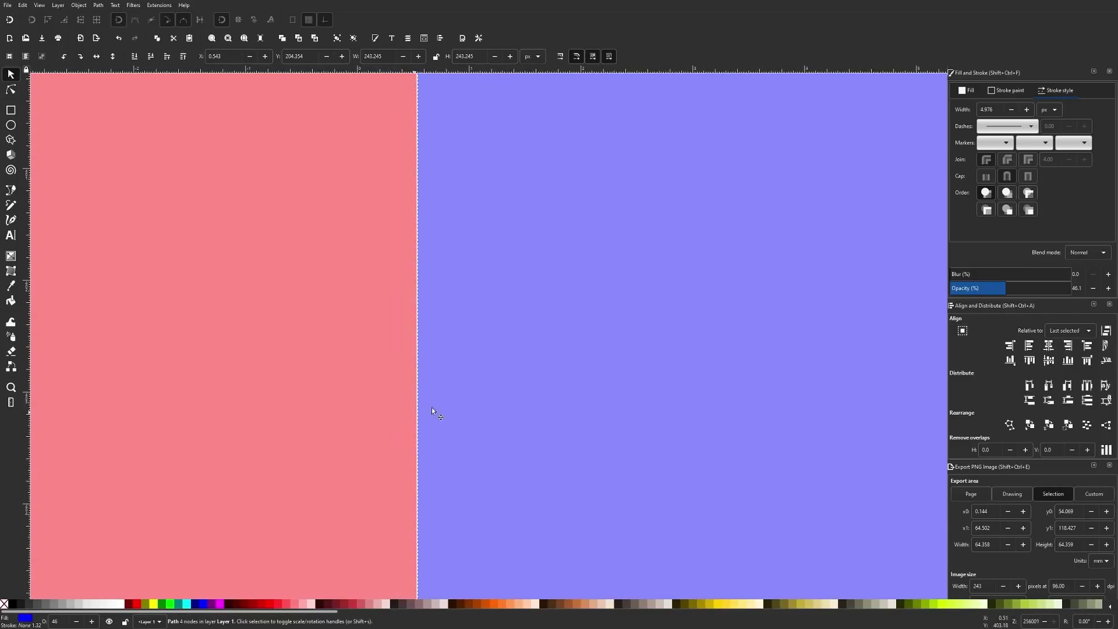
# Step: Turn on snapping and snap the blue square's upper corner node to the red square's upper corner node
pyautogui.press('1')
pyautogui.moveTo(506, 287); pyautogui.dragTo(481, 262)
pyautogui.click(10, 19)
pyautogui.scroll(7, 495, 252)
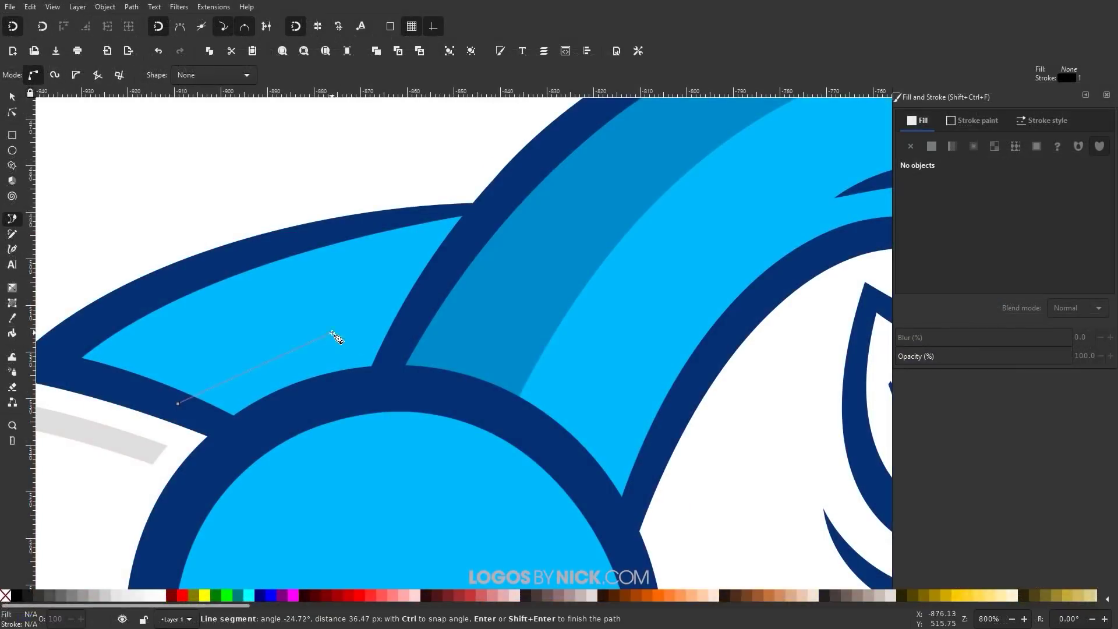
# Step: Draw a closed Bezier shadow shape over the inner part of the shark's fin and fill it with the darker blue from the body shading
pyautogui.click(332, 333)
pyautogui.click(417, 218)
pyautogui.click(489, 210)
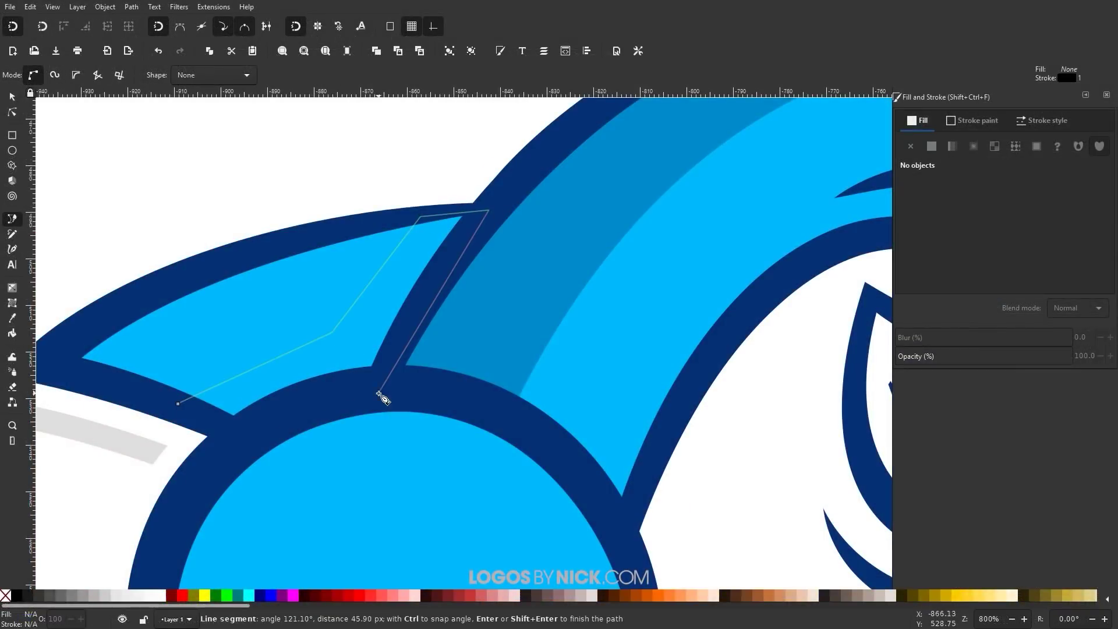
pyautogui.click(379, 392)
pyautogui.click(252, 440)
pyautogui.click(178, 404)
pyautogui.click(12, 318)
pyautogui.click(483, 279)
# Step: Bend the fin shadow's inner edges into curves with node editing
pyautogui.press('n')
pyautogui.moveTo(281, 382); pyautogui.dragTo(273, 365)
pyautogui.moveTo(394, 292); pyautogui.dragTo(350, 319)
# Step: Draw a closed Bezier shadow shape along the outer side of the shark's shoulder and fill it with darker blue 008bcc and no stroke
pyautogui.scroll(-4, 401, 256)
pyautogui.scroll(2, 442, 369)
pyautogui.press('b')
pyautogui.scroll(1, 374, 500)
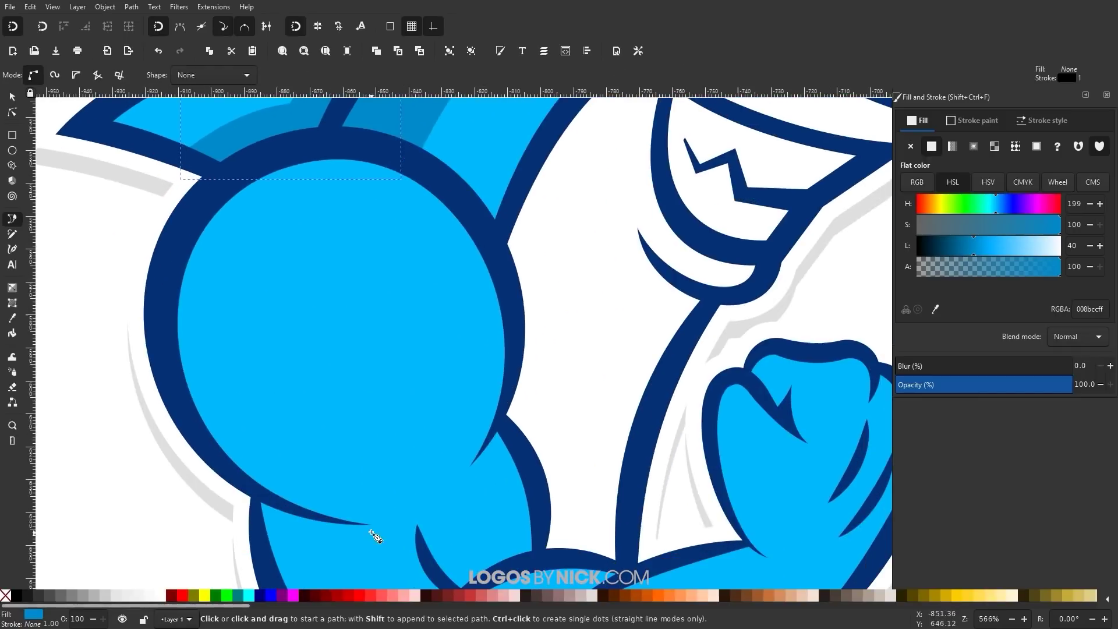
pyautogui.click(369, 524)
pyautogui.click(310, 146)
pyautogui.click(252, 162)
pyautogui.click(206, 196)
pyautogui.click(173, 257)
pyautogui.click(158, 340)
pyautogui.keyDown('shift'); pyautogui.click(5, 595); pyautogui.keyUp('shift')
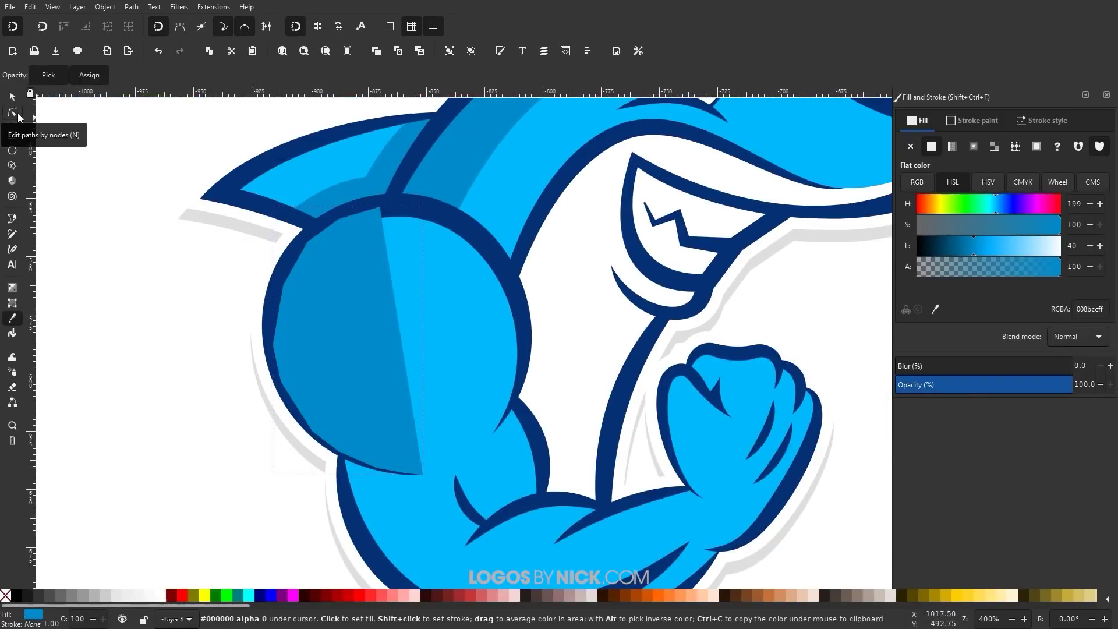
# Step: Curve the shoulder shadow's straight inner edge outward and lower the shape in the stacking order
pyautogui.click(12, 112)
pyautogui.moveTo(401, 341); pyautogui.dragTo(360, 350)
pyautogui.press('s')
pyautogui.press('pagedown')
pyautogui.press('n')
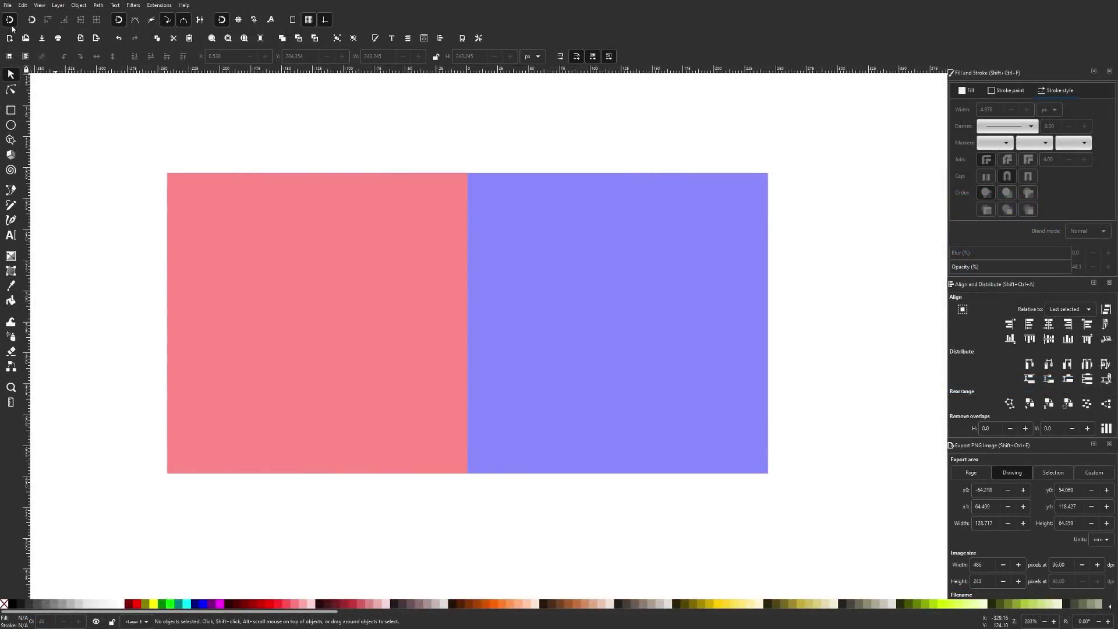
# Step: Toggle the global snapping setting
pyautogui.click(9, 22)
pyautogui.hotkey('shift', '5')
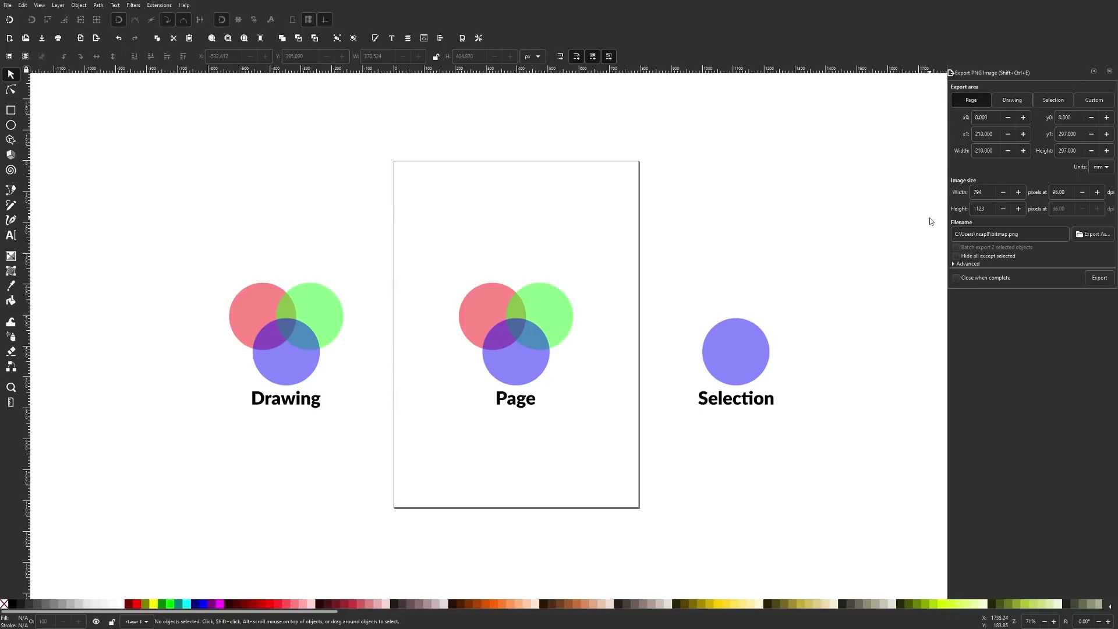
# Step: Switch the PNG export area through Drawing, Custom and Page, and set it to Drawing
pyautogui.click(1012, 100)
pyautogui.click(1078, 99)
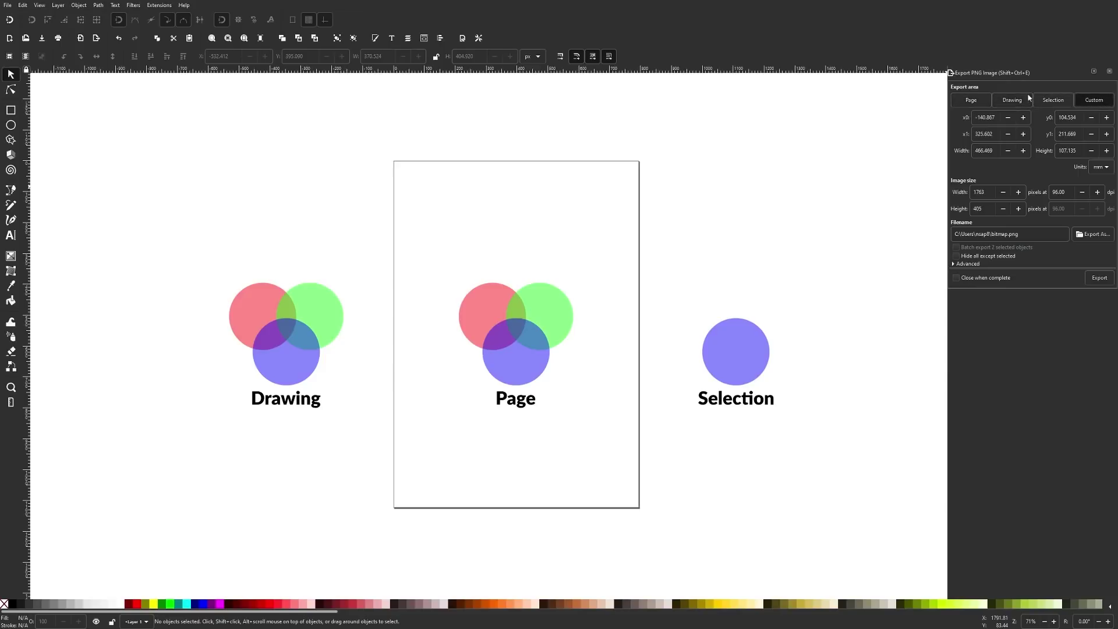
pyautogui.click(971, 100)
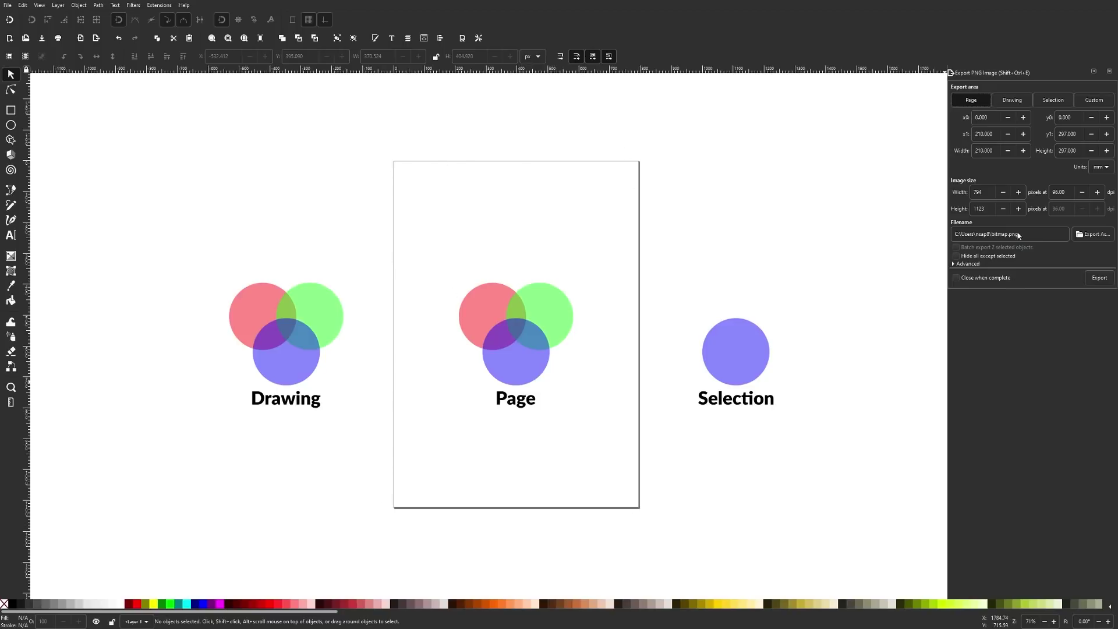
pyautogui.click(1013, 100)
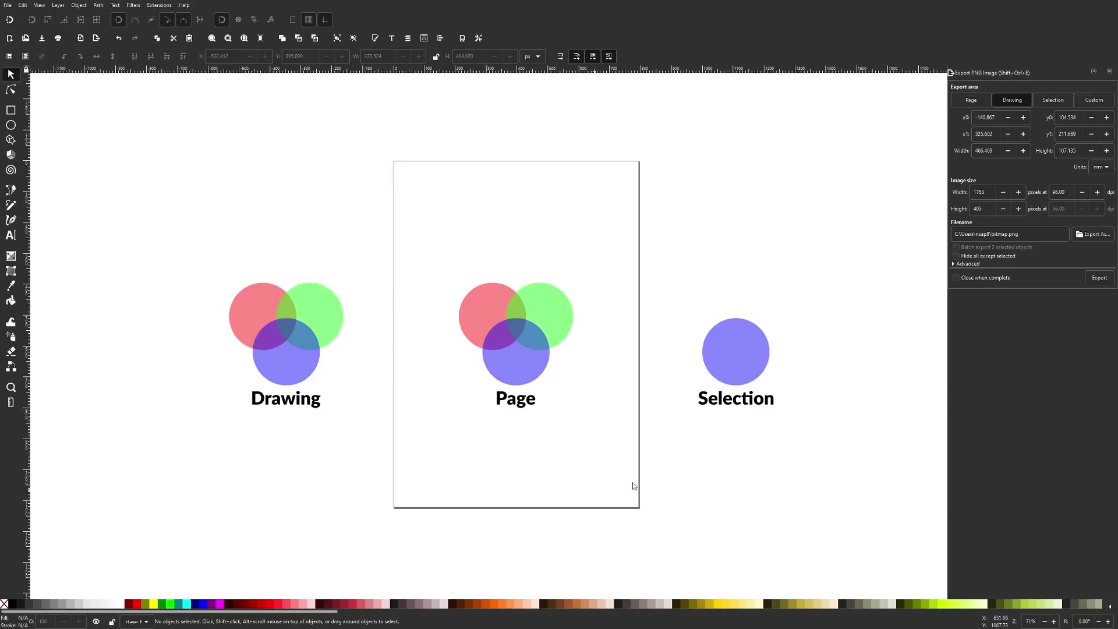
# Step: Select the blue circle and the Page circle group in turn as the export selection, and set the export area to Custom
pyautogui.click(732, 344)
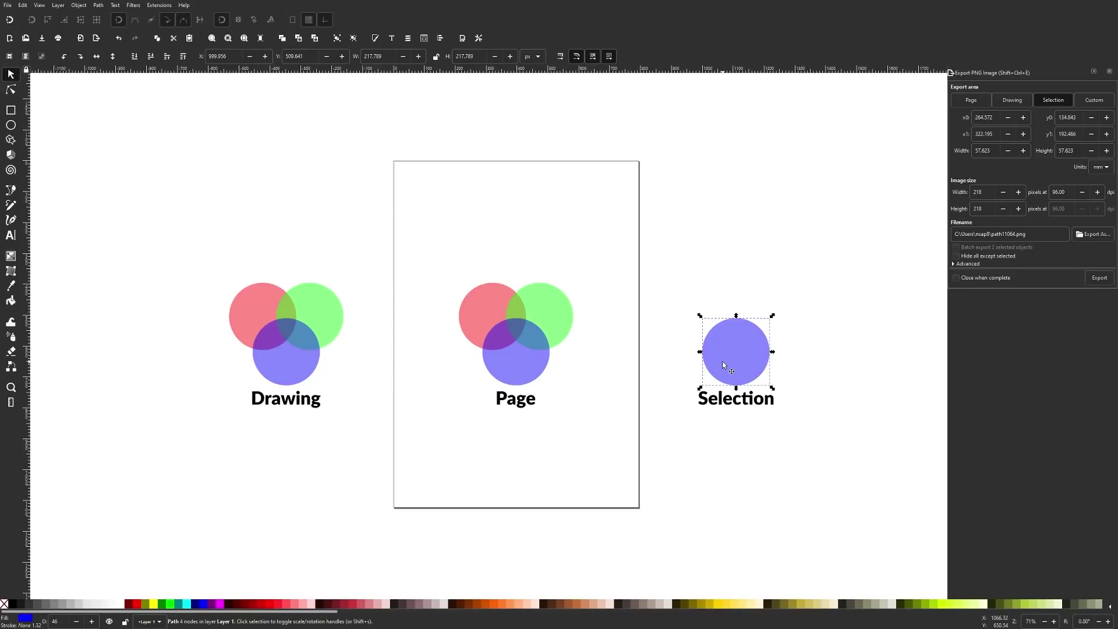
pyautogui.click(532, 316)
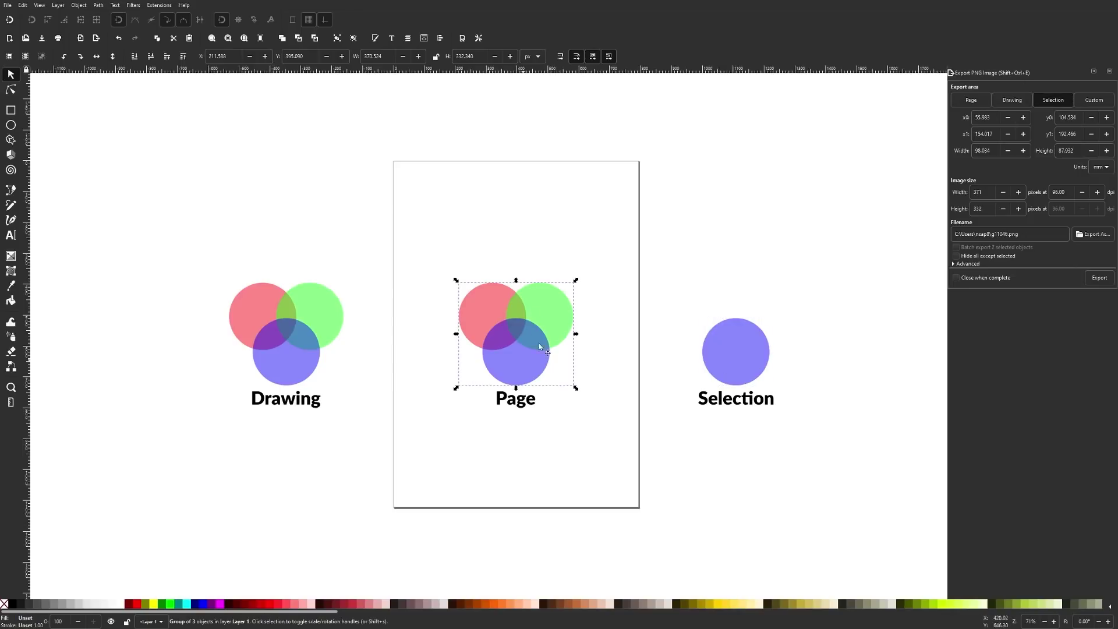
pyautogui.click(1087, 102)
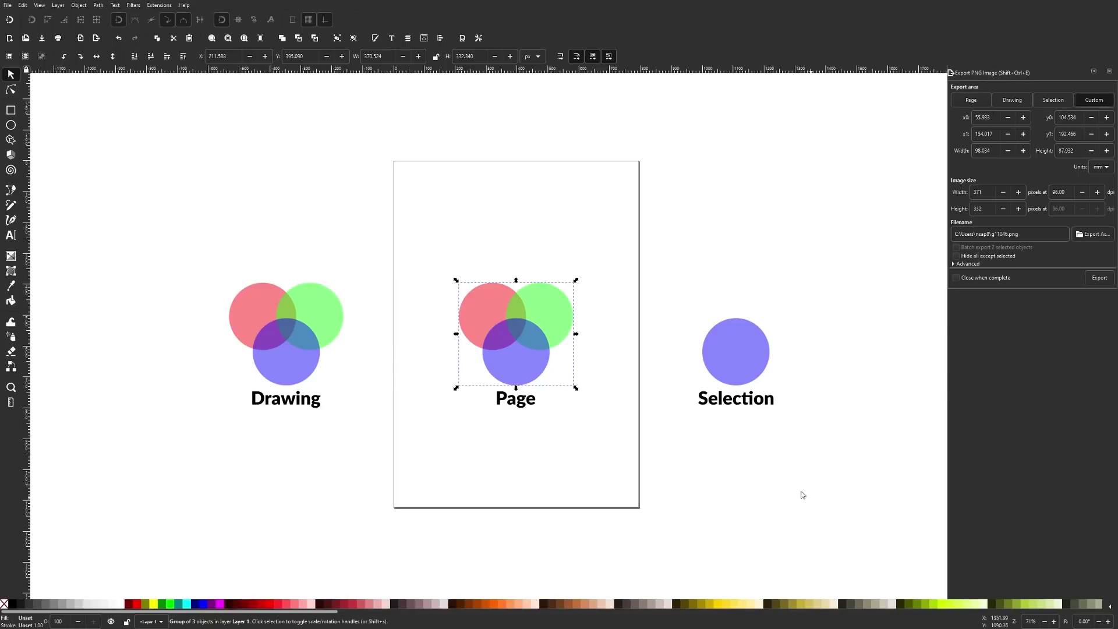
# Step: Select the Drawing artwork with its label, set the export area to Page, and select the Page artwork with its label
pyautogui.click(732, 481)
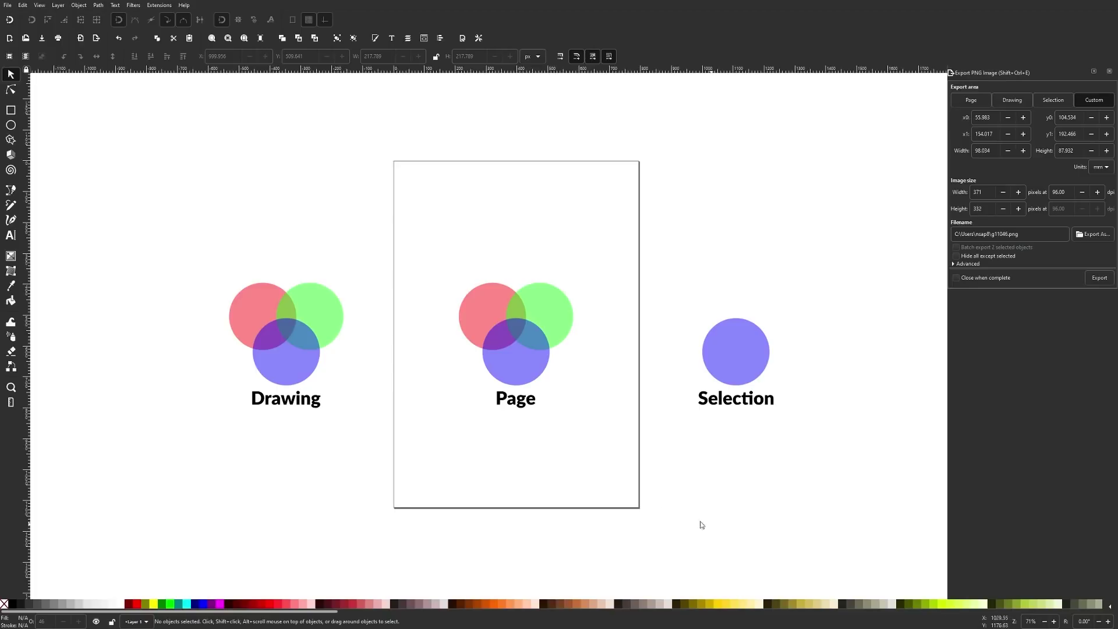
pyautogui.moveTo(414, 471); pyautogui.dragTo(193, 241)
pyautogui.click(969, 102)
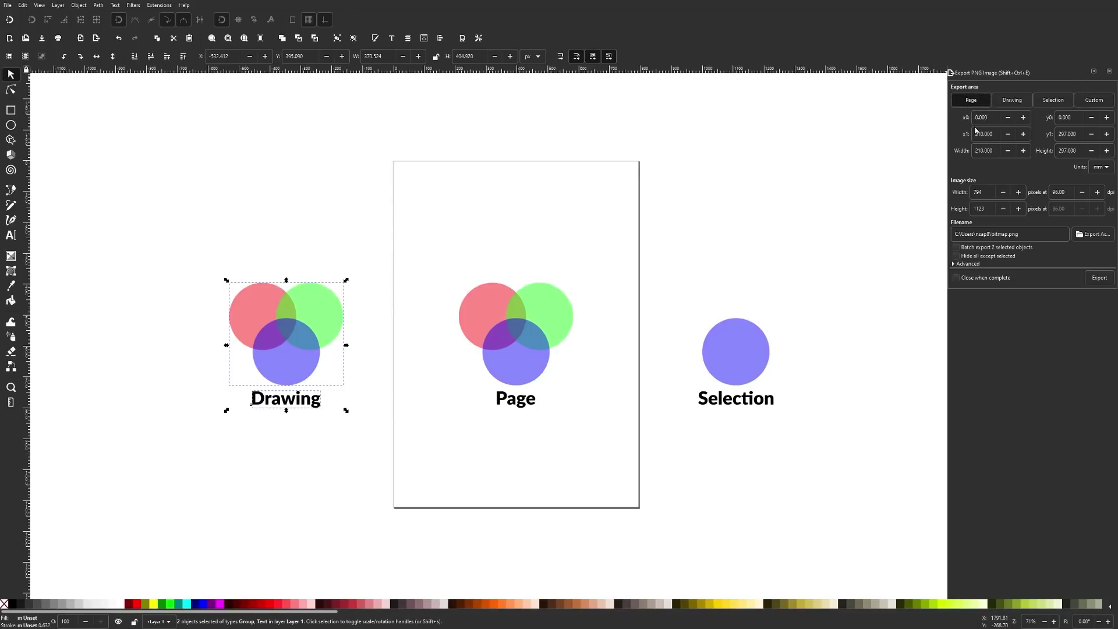
pyautogui.moveTo(625, 451); pyautogui.dragTo(447, 248)
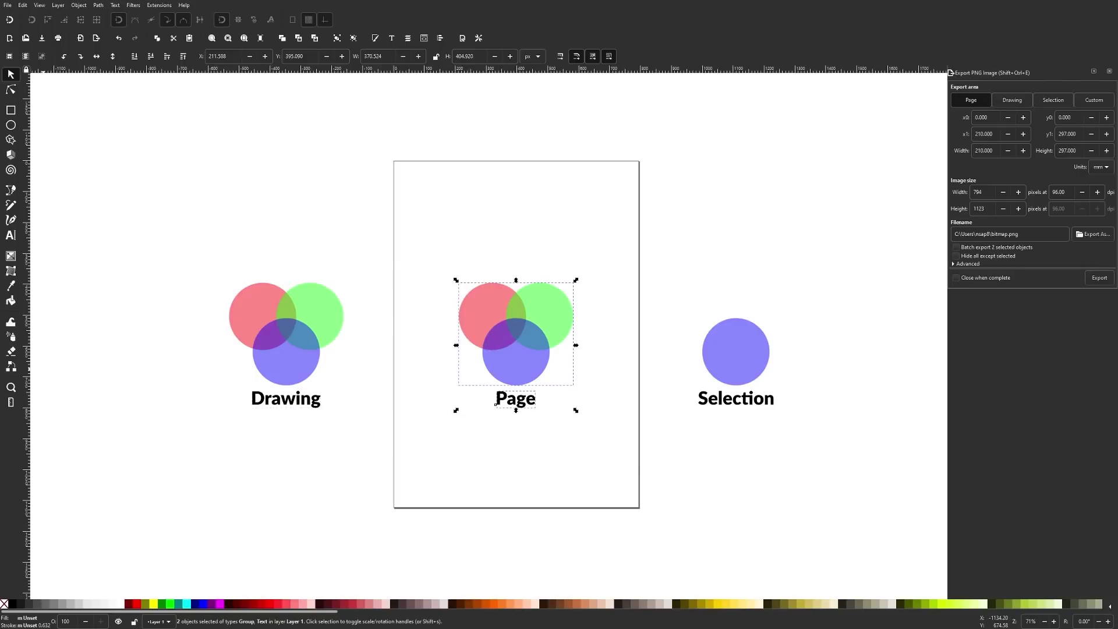
pyautogui.click(702, 449)
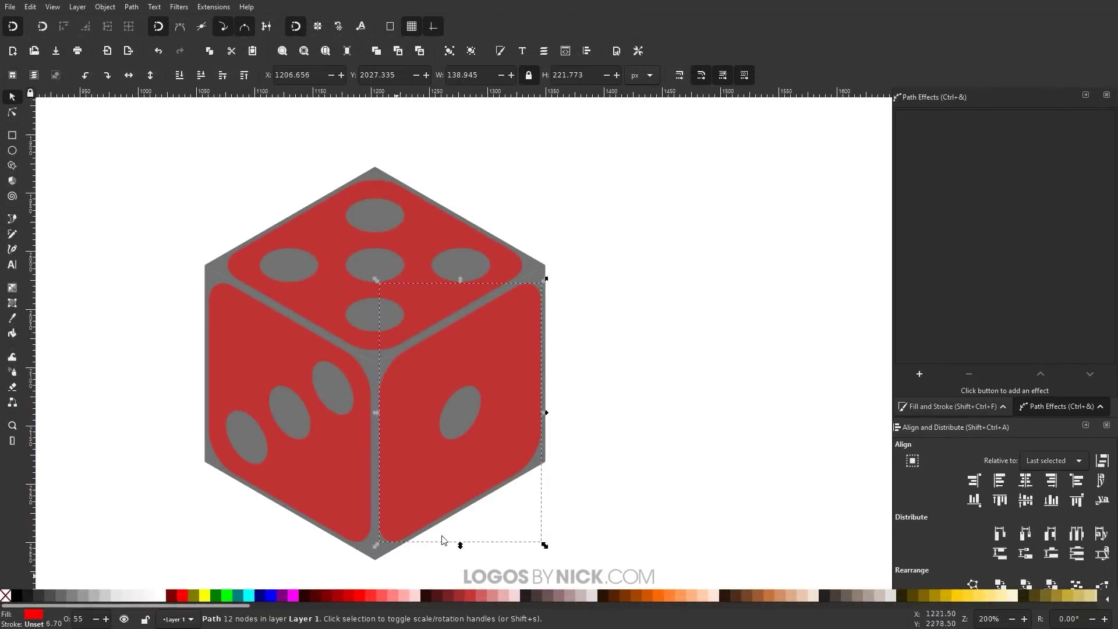
# Step: Finish the die with a rounded black body, solid red faces and white dots
pyautogui.click(29, 7)
pyautogui.click(50, 228)
pyautogui.click(376, 546)
pyautogui.scroll(1, 379, 543)
pyautogui.click(160, 595)
pyautogui.hotkey('ctrl', 'z')
pyautogui.moveTo(383, 451); pyautogui.dragTo(473, 424)
pyautogui.moveTo(711, 543); pyautogui.dragTo(706, 537)
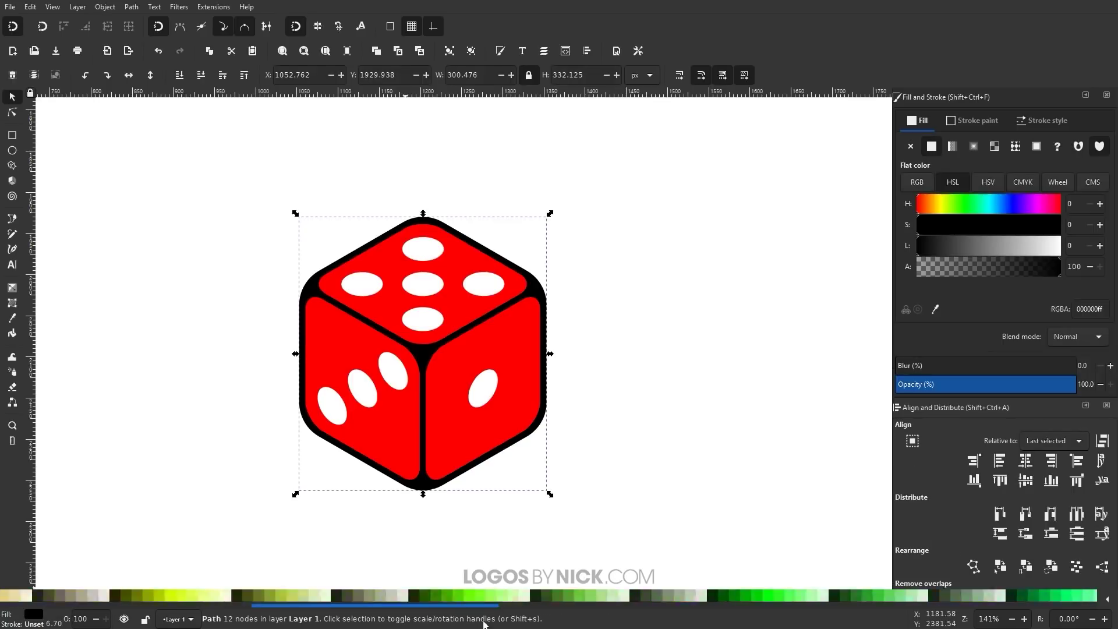
# Step: Fill the die's black body with a horizontal linear gradient fading from blue to transparent 0044aa
pyautogui.hscroll(5, 589, 599)
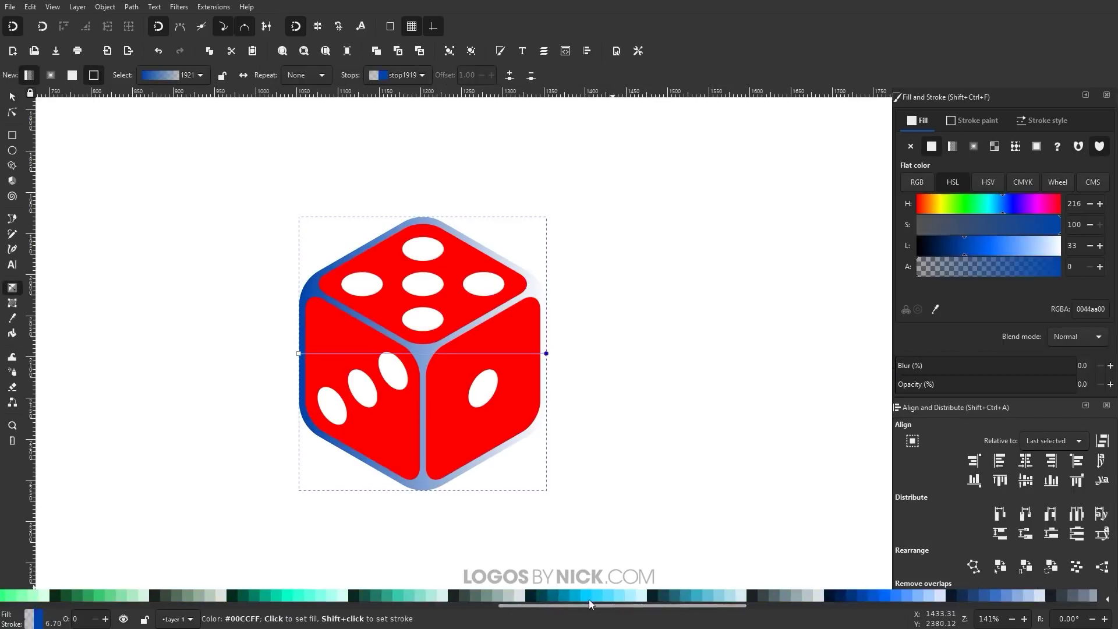